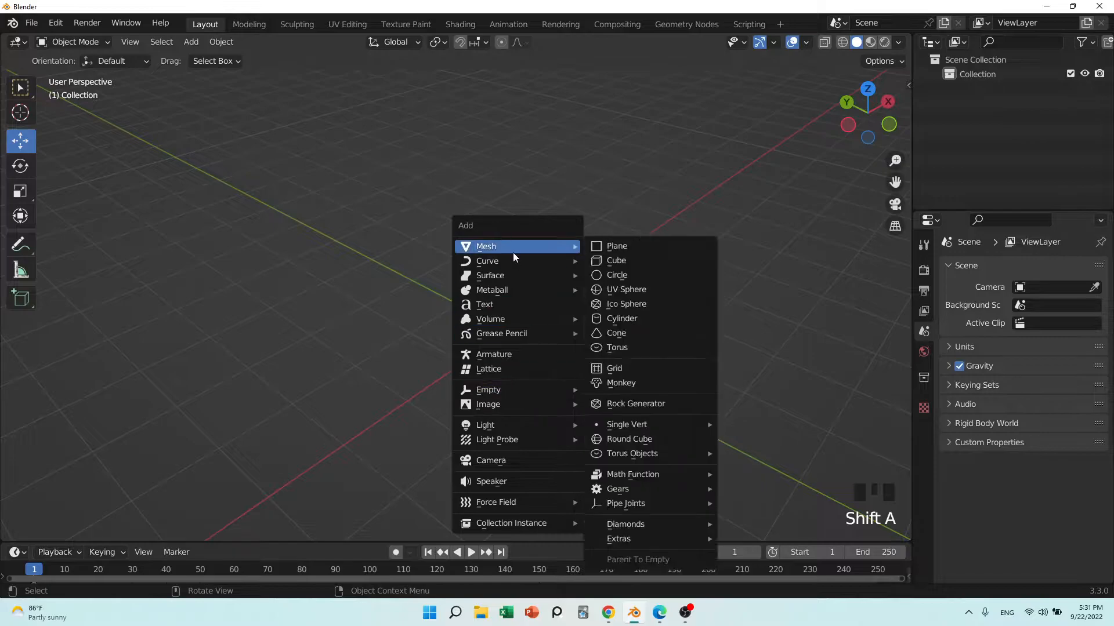
- Add a plane mesh to the scene and set its size to 5 m
{"action": "left_click", "coordinate": [602, 246]}
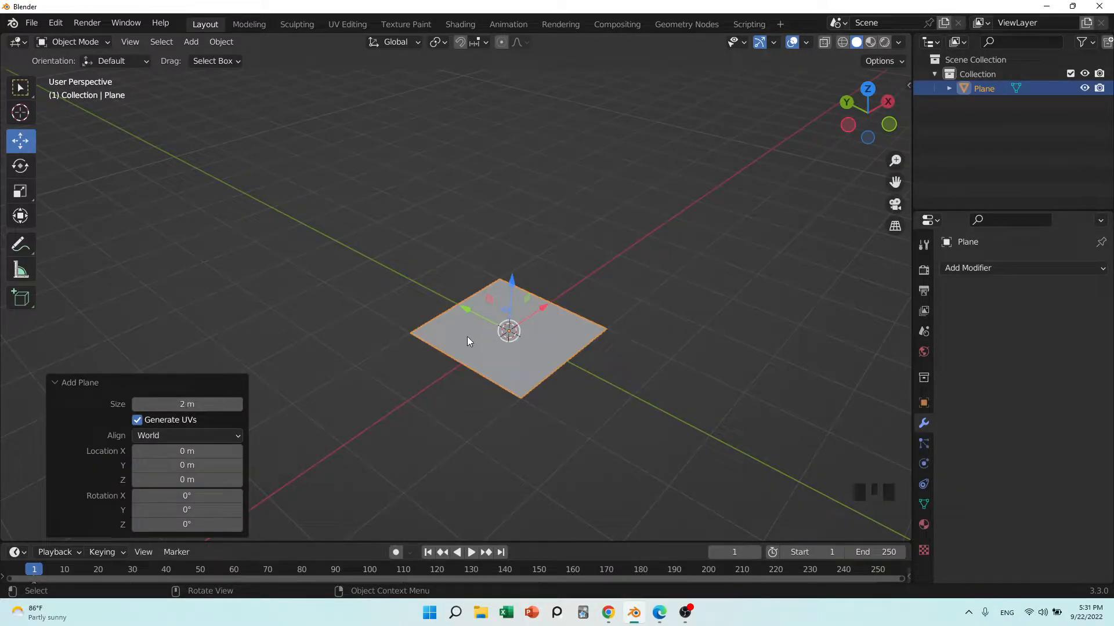
{"action": "left_click", "coordinate": [182, 402]}
{"action": "type", "text": "5"}
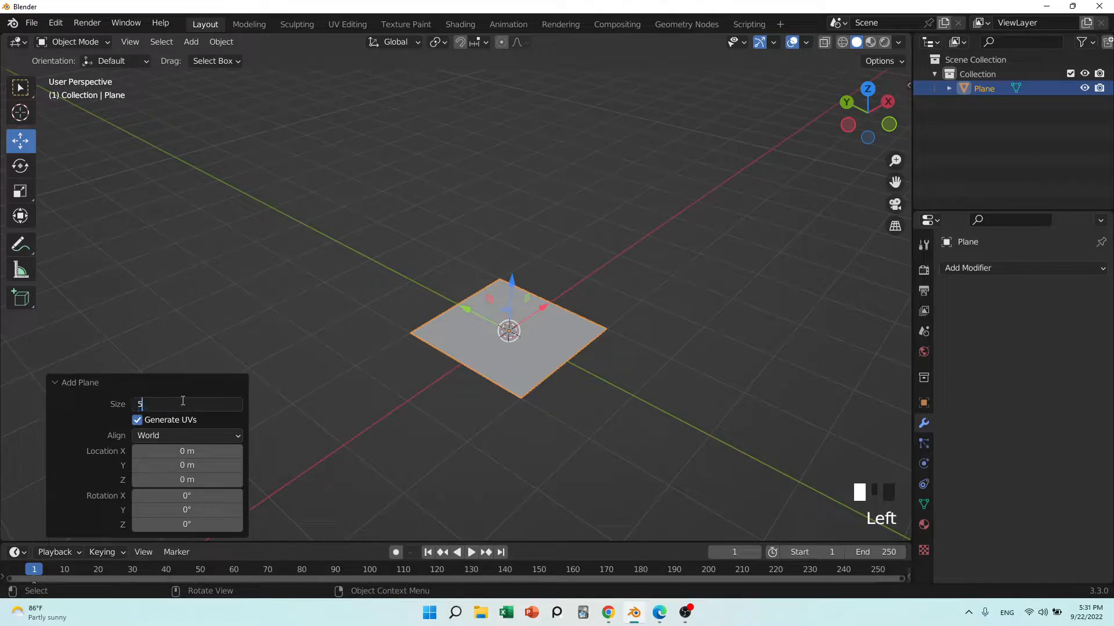
{"action": "key", "text": "Return"}
{"action": "scroll", "coordinate": [407, 300], "scroll_direction": "down", "scroll_amount": 3}
{"action": "left_click", "coordinate": [411, 273]}
{"action": "middle_click_drag", "start_coordinate": [478, 322], "coordinate": [473, 342]}
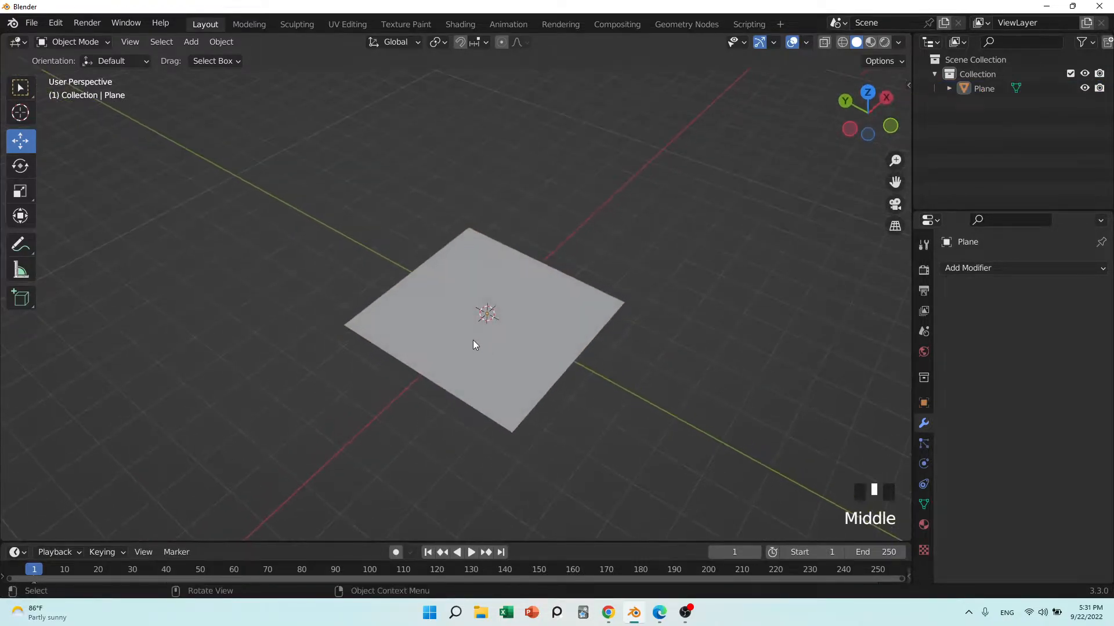
- Subdivide the plane's face with 25 cuts and return to Object Mode
{"action": "left_click", "coordinate": [472, 347]}
{"action": "key", "text": "Tab"}
{"action": "left_click", "coordinate": [453, 321]}
{"action": "key", "text": "3"}
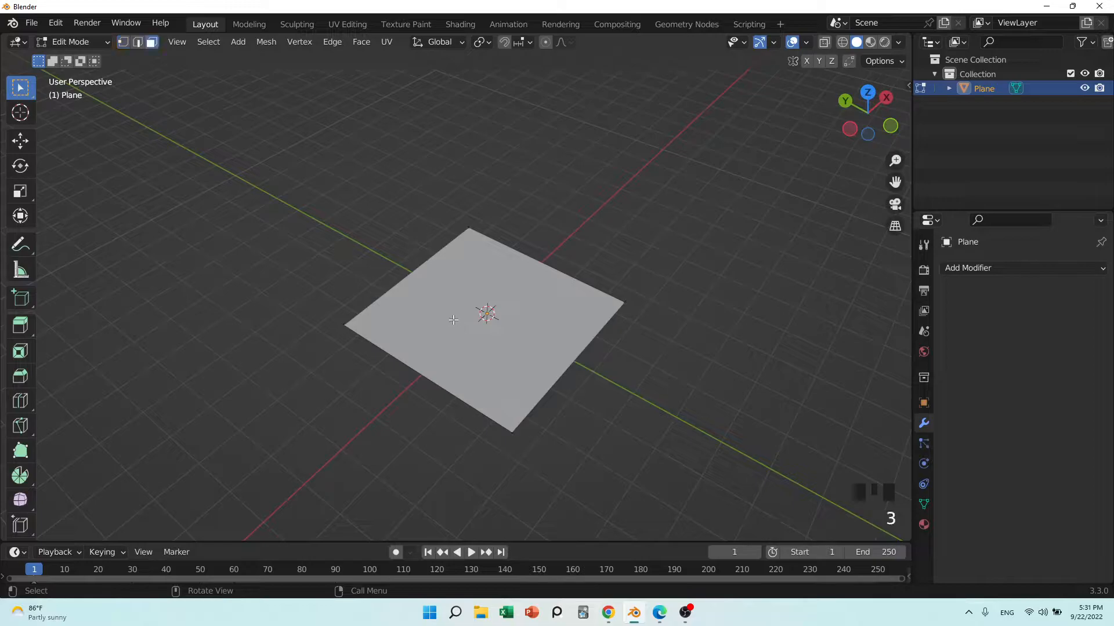
{"action": "left_click", "coordinate": [453, 320]}
{"action": "right_click", "coordinate": [452, 318]}
{"action": "right_click", "coordinate": [453, 318]}
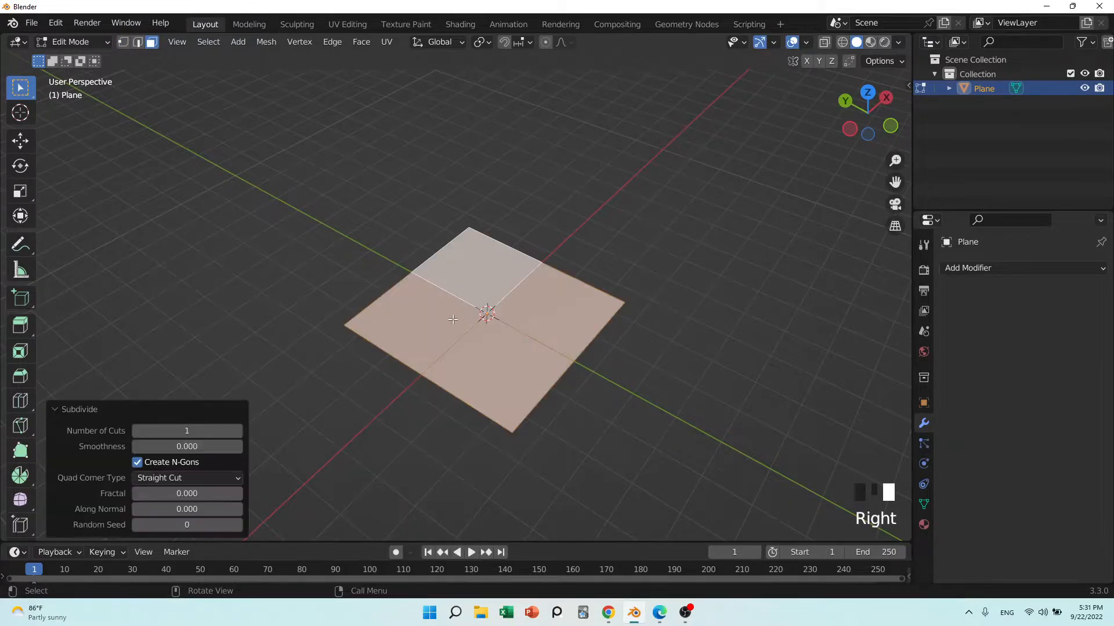
{"action": "left_click", "coordinate": [206, 431]}
{"action": "type", "text": "25"}
{"action": "key", "text": "Return"}
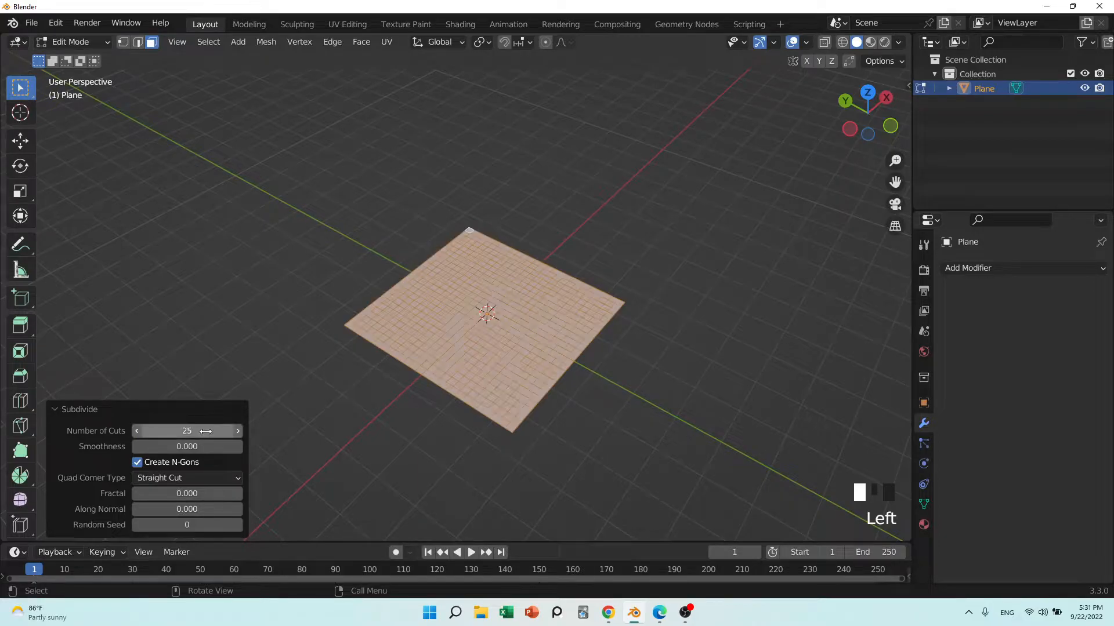
{"action": "key", "text": "Tab"}
- Add a Plain Axes empty at the centre of the plane
{"action": "middle_click_drag", "start_coordinate": [569, 349], "coordinate": [498, 338]}
{"action": "scroll", "coordinate": [496, 339], "scroll_direction": "up", "scroll_amount": 2}
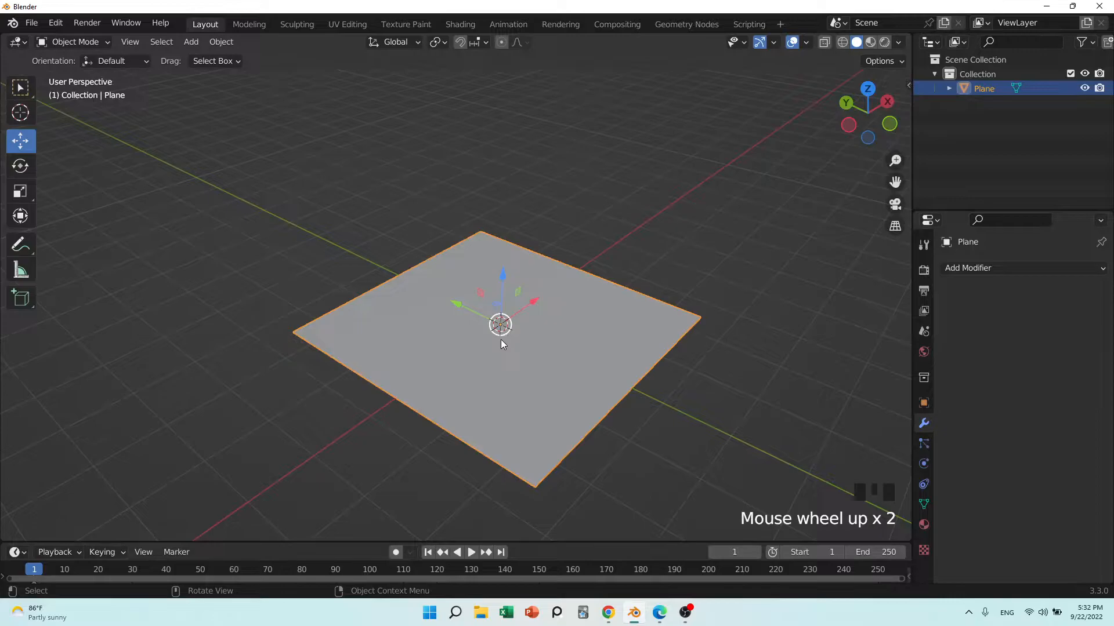
{"action": "key", "text": "shift+a"}
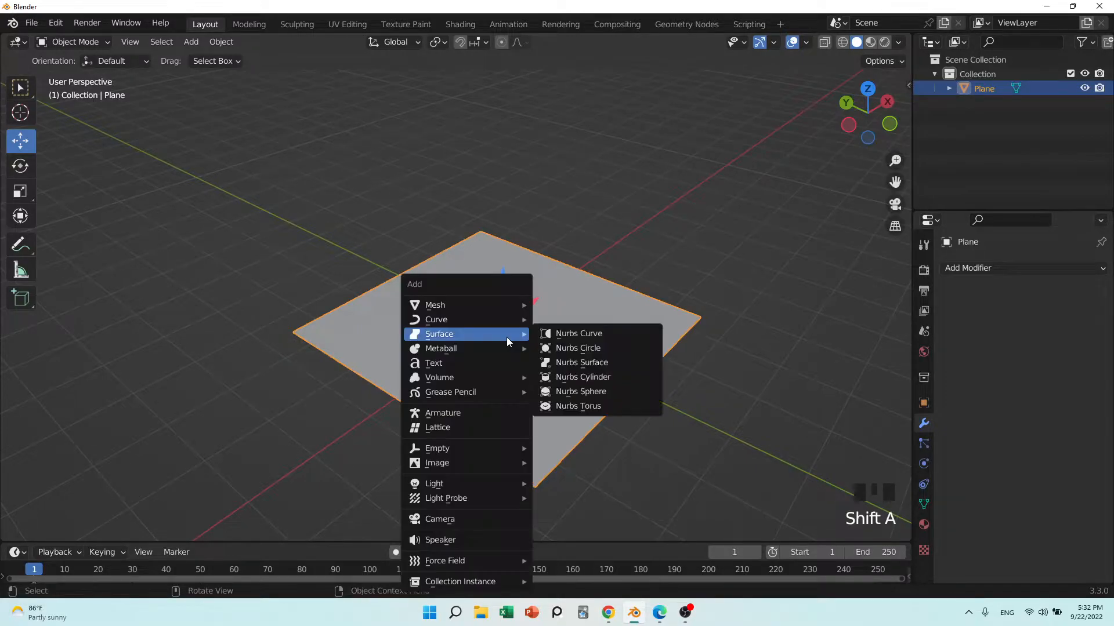
{"action": "mouse_move", "coordinate": [496, 449]}
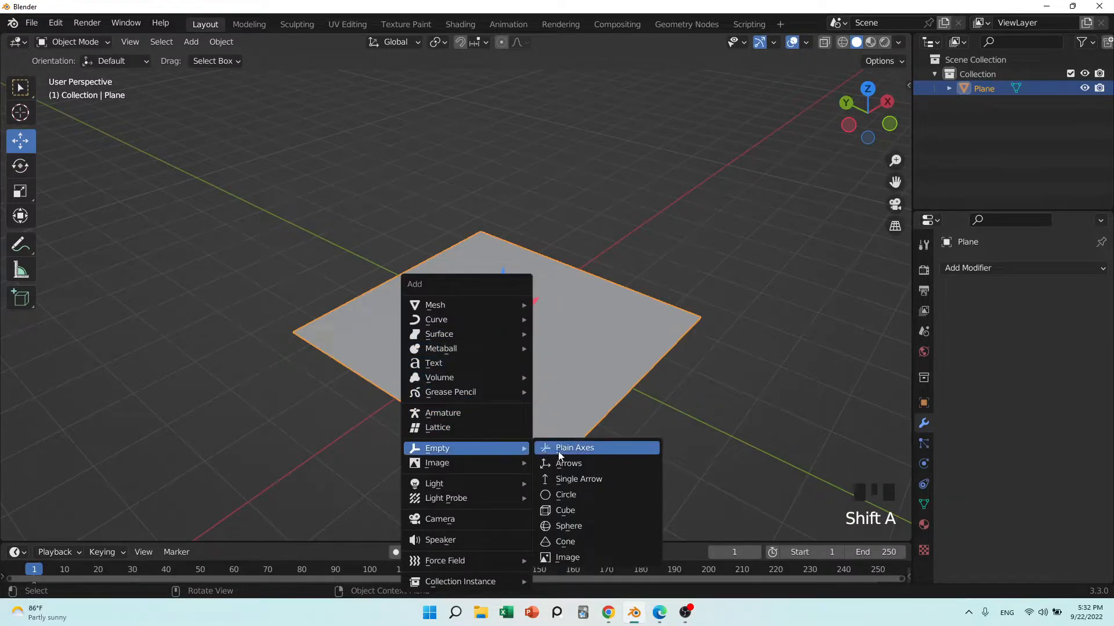
{"action": "left_click", "coordinate": [592, 450]}
{"action": "mouse_move", "coordinate": [577, 426]}
{"action": "middle_mouse_down"}
{"action": "mouse_move", "coordinate": [559, 316]}
{"action": "mouse_move", "coordinate": [572, 397]}
{"action": "mouse_move", "coordinate": [601, 406]}
{"action": "mouse_move", "coordinate": [577, 412]}
{"action": "middle_mouse_up"}
{"action": "left_click", "coordinate": [567, 407]}
- Put the plane in Edit Mode with vertex selection and add a new vertex group to it
{"action": "left_click", "coordinate": [496, 426]}
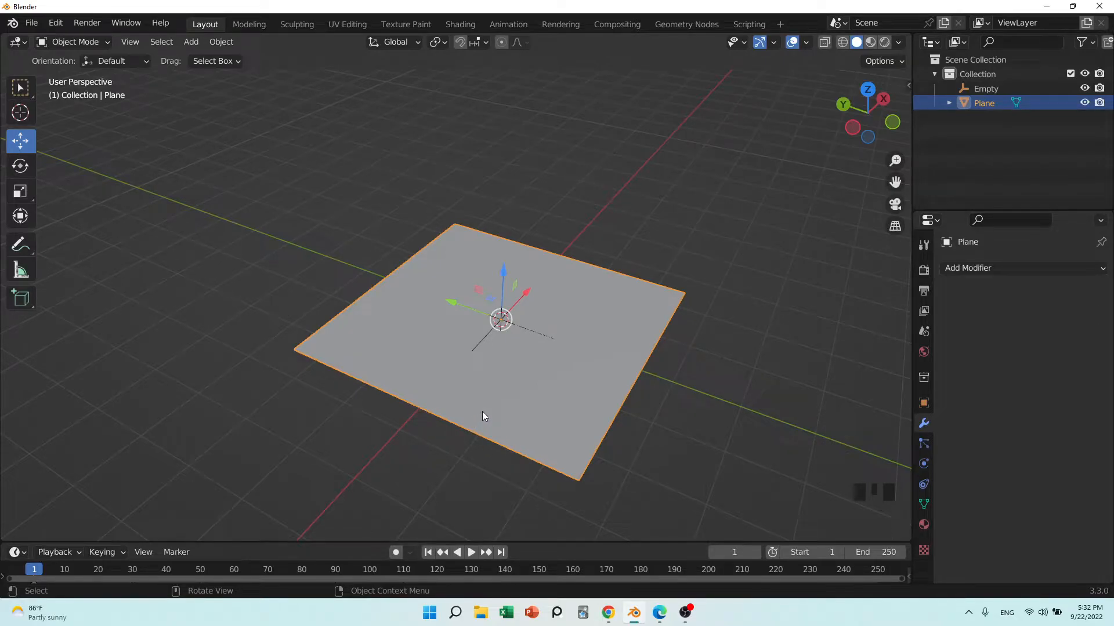
{"action": "key", "text": "Tab"}
{"action": "key", "text": "1"}
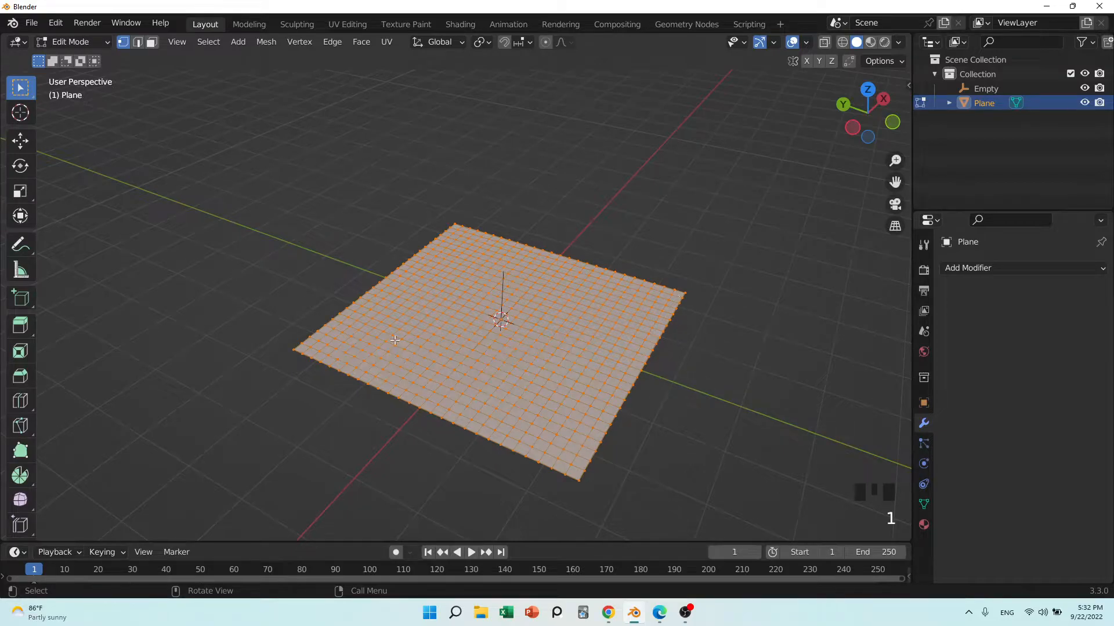
{"action": "left_click", "coordinate": [924, 504]}
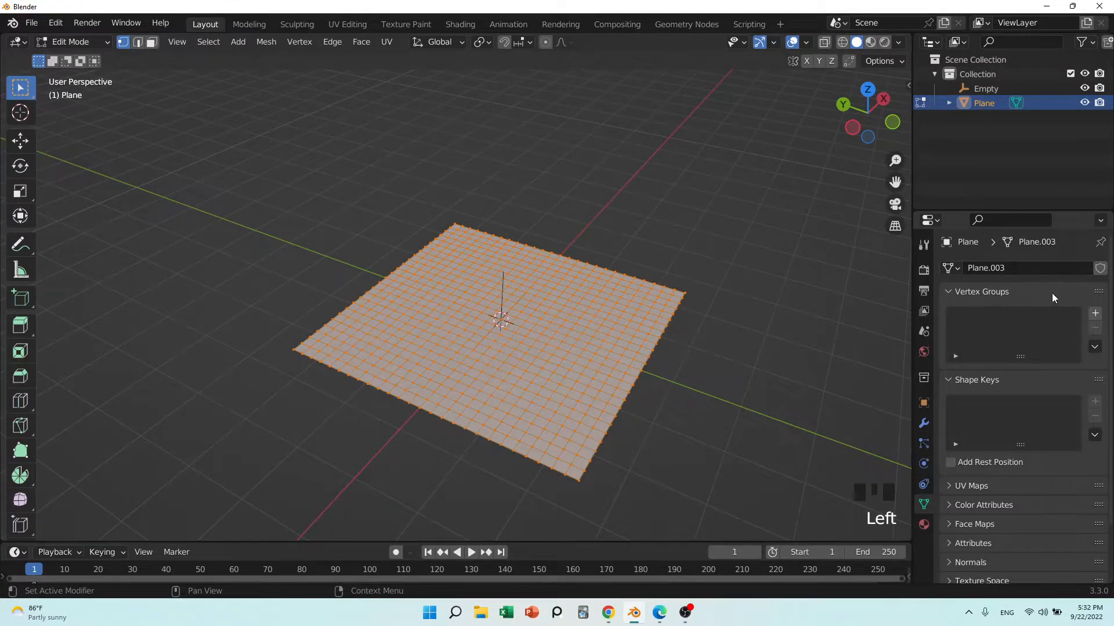
{"action": "left_click", "coordinate": [1095, 314]}
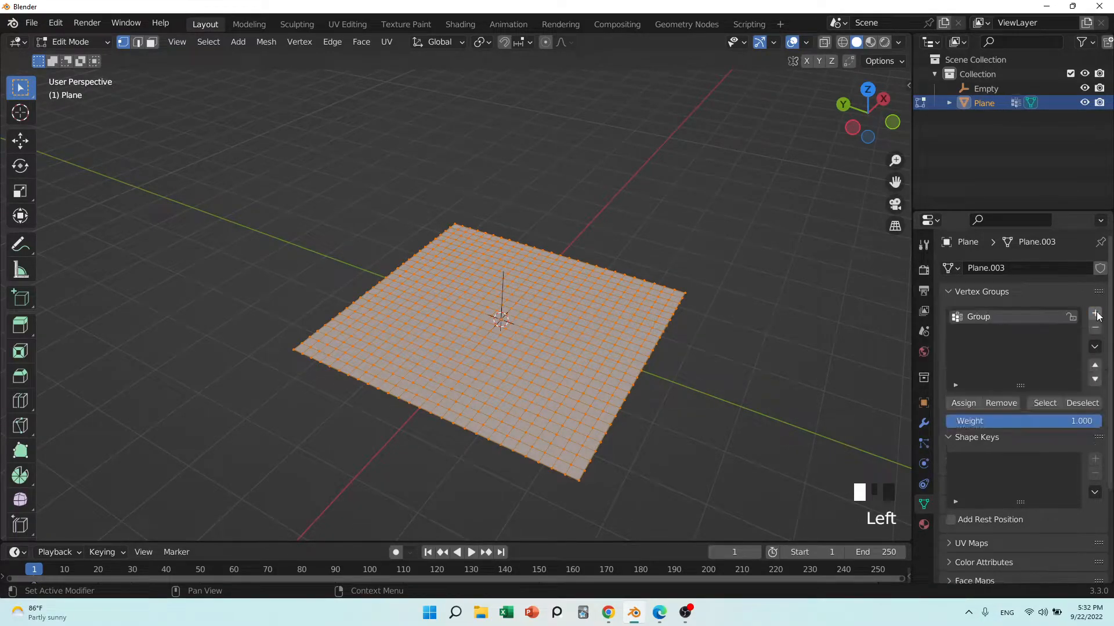
- Rename the new vertex group to Vertices and assign all of the plane's selected vertices to it
{"action": "double_click", "coordinate": [980, 318]}
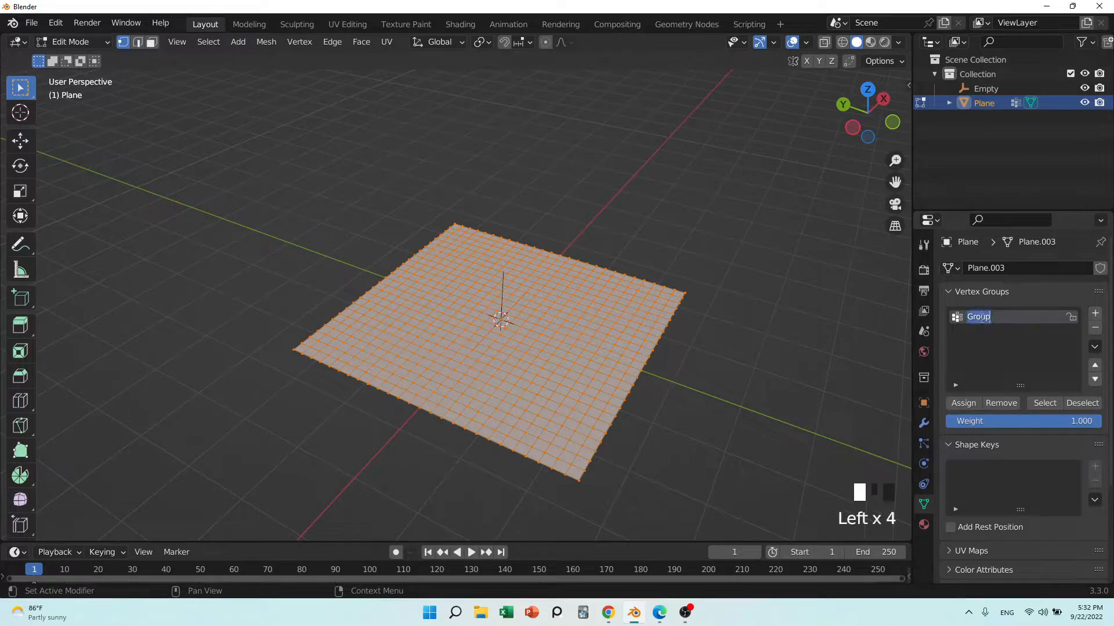
{"action": "key", "text": "Caps_Lock"}
{"action": "type", "text": "B"}
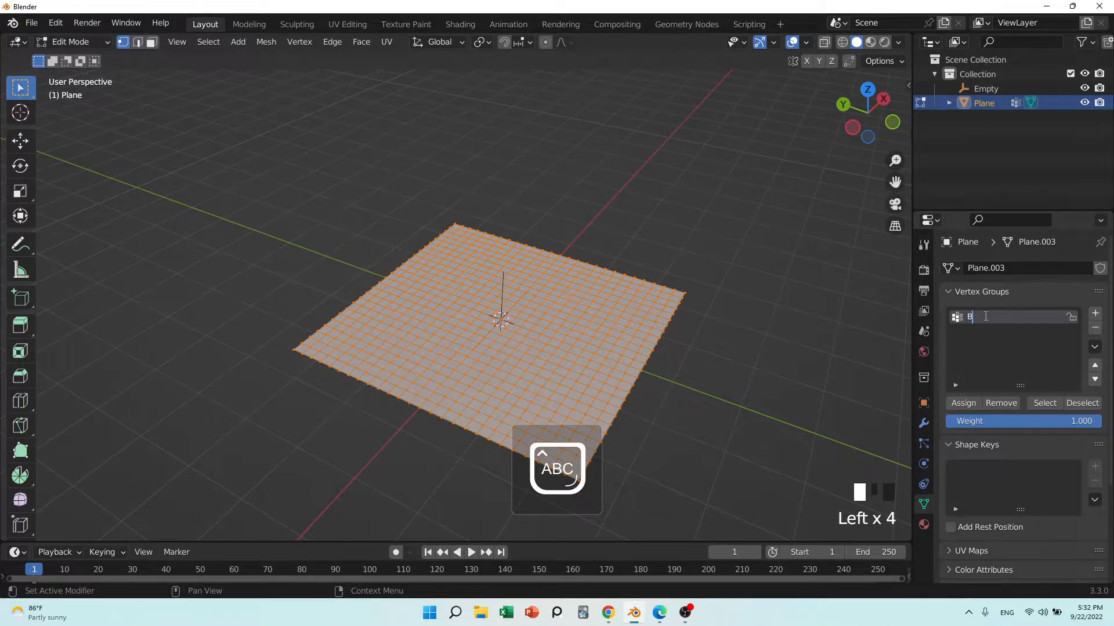
{"action": "type", "text": "V"}
{"action": "key", "text": "Caps_Lock"}
{"action": "type", "text": "er"}
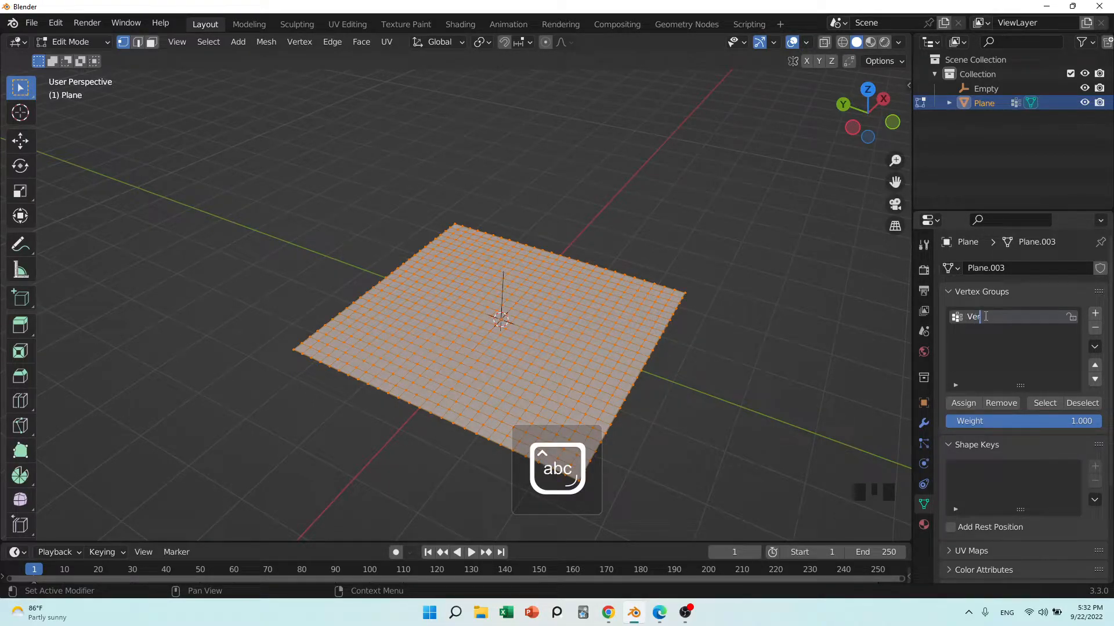
{"action": "type", "text": "tices"}
{"action": "key", "text": "Return"}
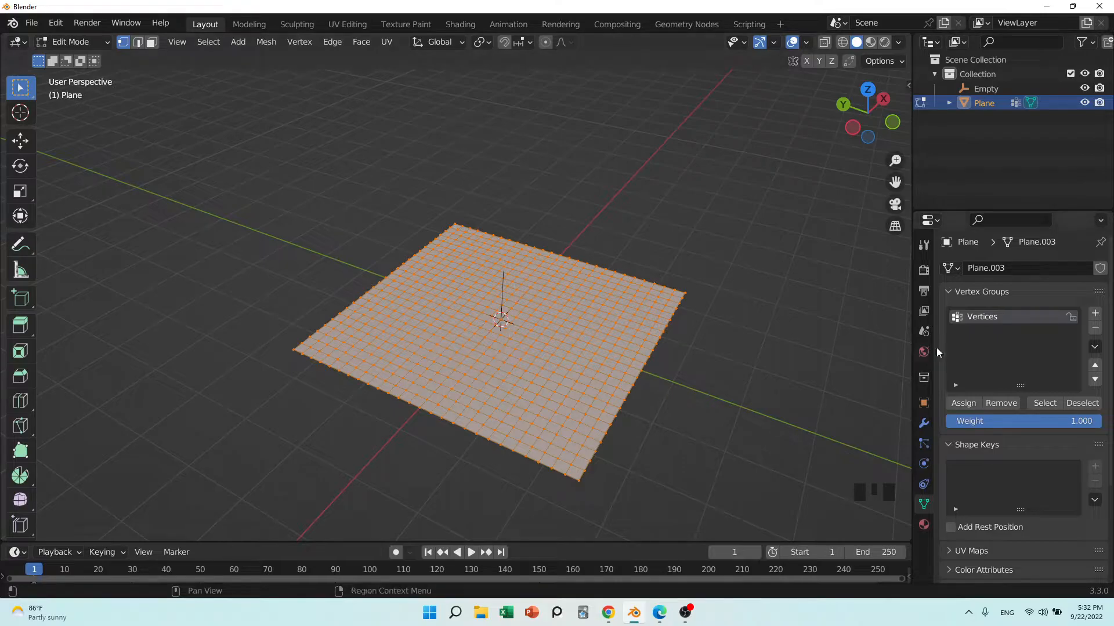
{"action": "left_click", "coordinate": [986, 315]}
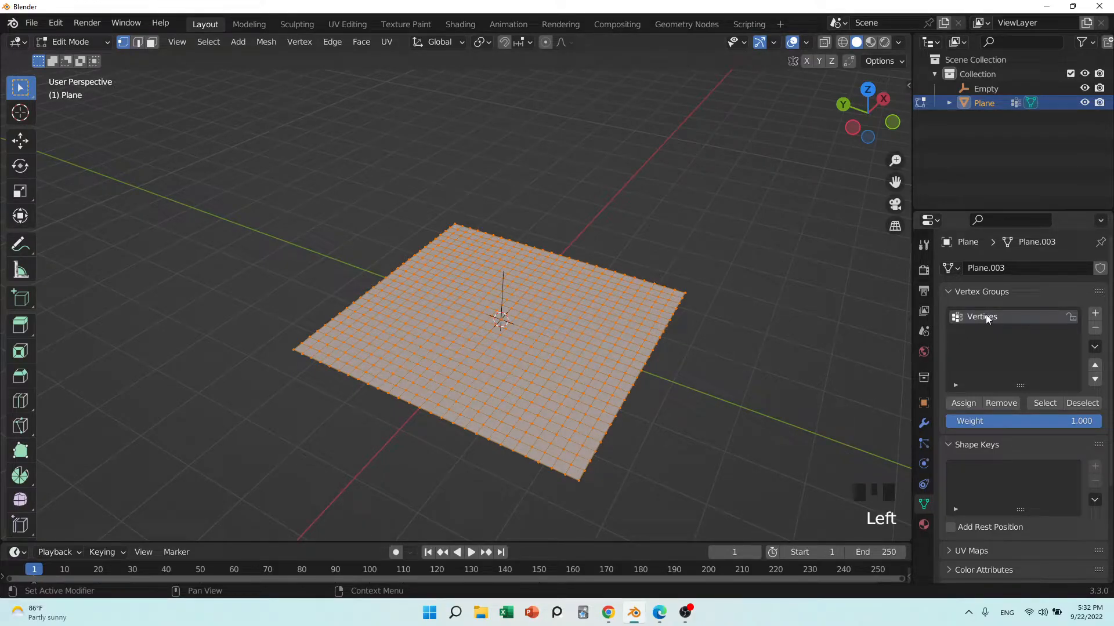
{"action": "left_click", "coordinate": [960, 403]}
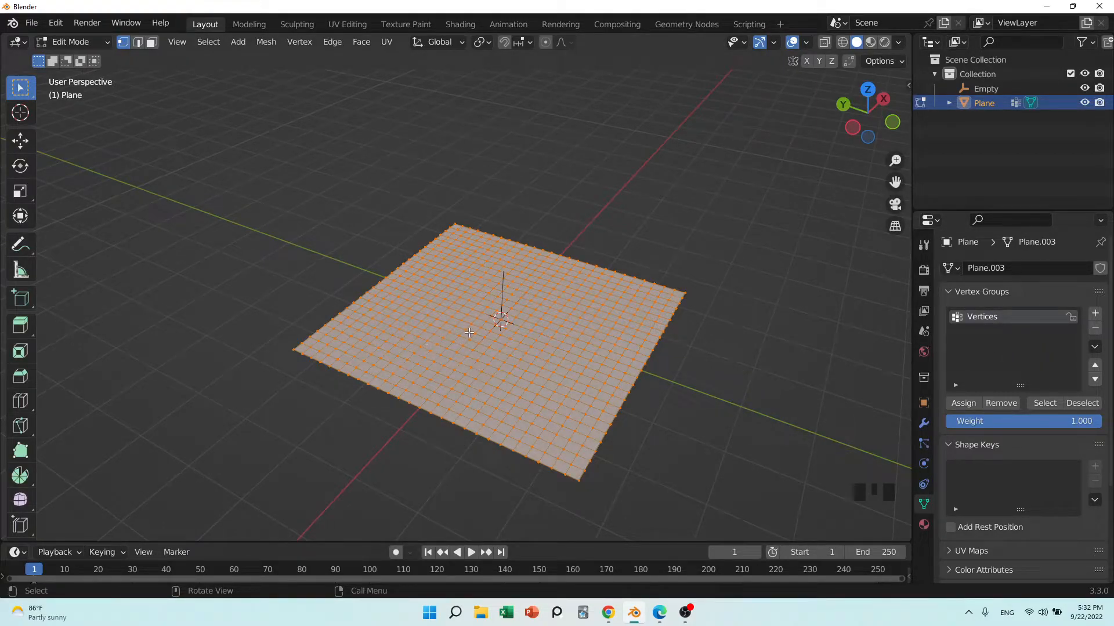
- Return to Object Mode and add a Hook modifier to the plane
{"action": "left_click", "coordinate": [923, 424]}
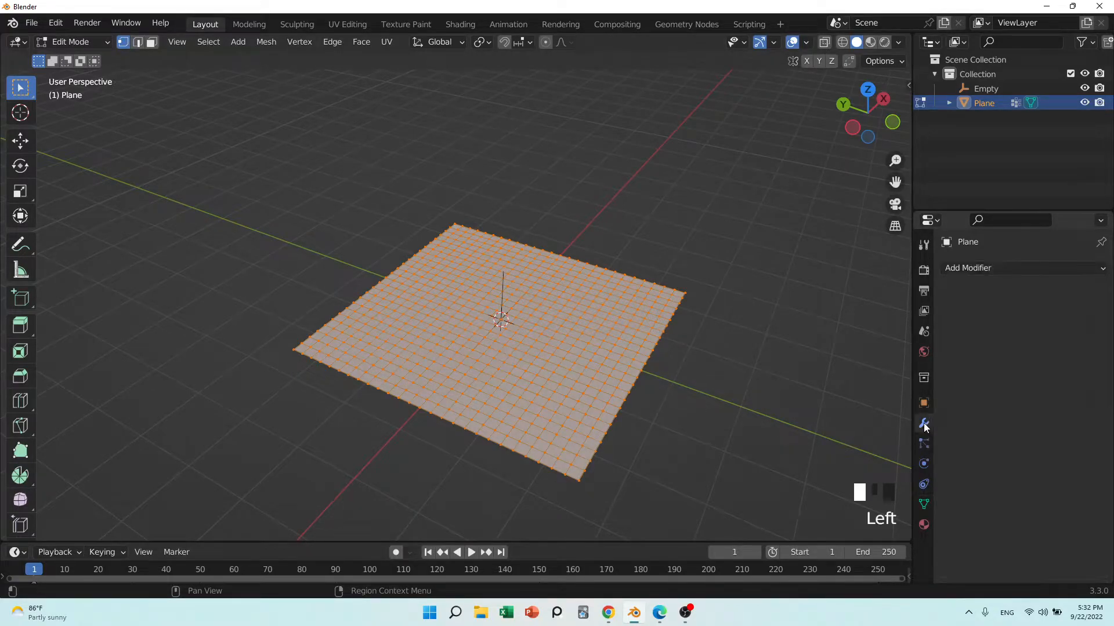
{"action": "key", "text": "Tab"}
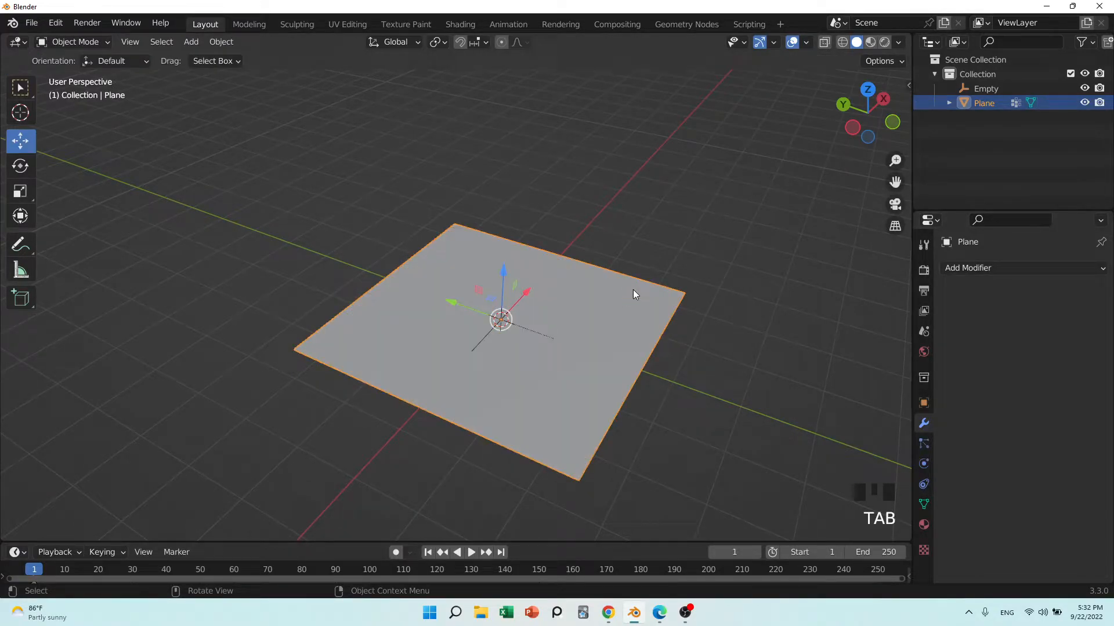
{"action": "left_click", "coordinate": [988, 270]}
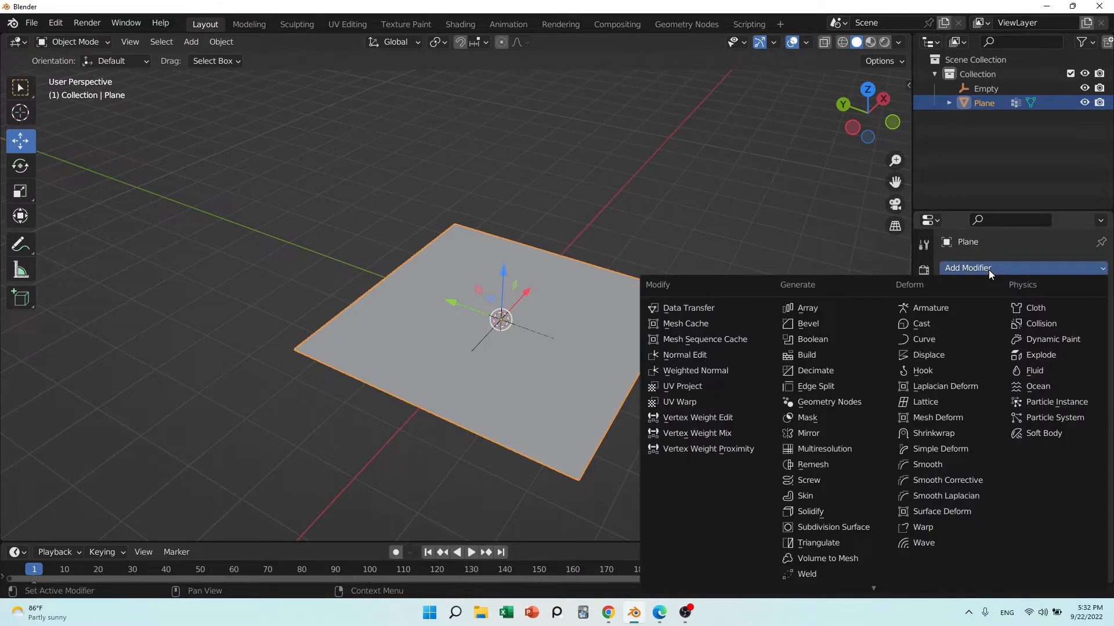
{"action": "left_click", "coordinate": [932, 372]}
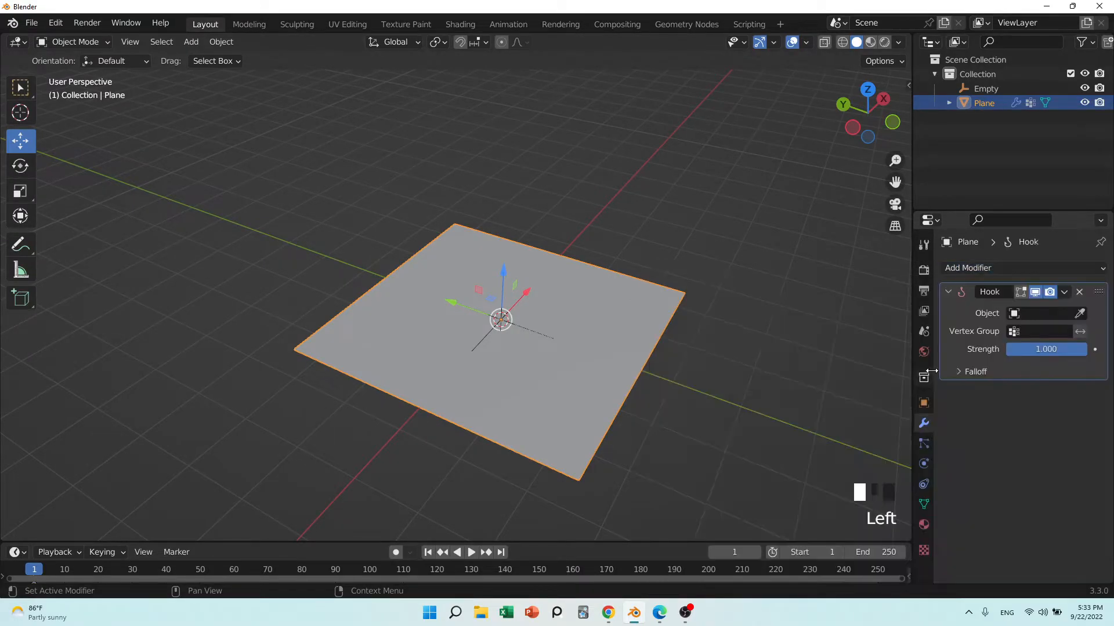
- Set the Hook modifier's vertex group to Vertices and its object to the Empty, and expand its Falloff settings
{"action": "left_click", "coordinate": [1027, 332]}
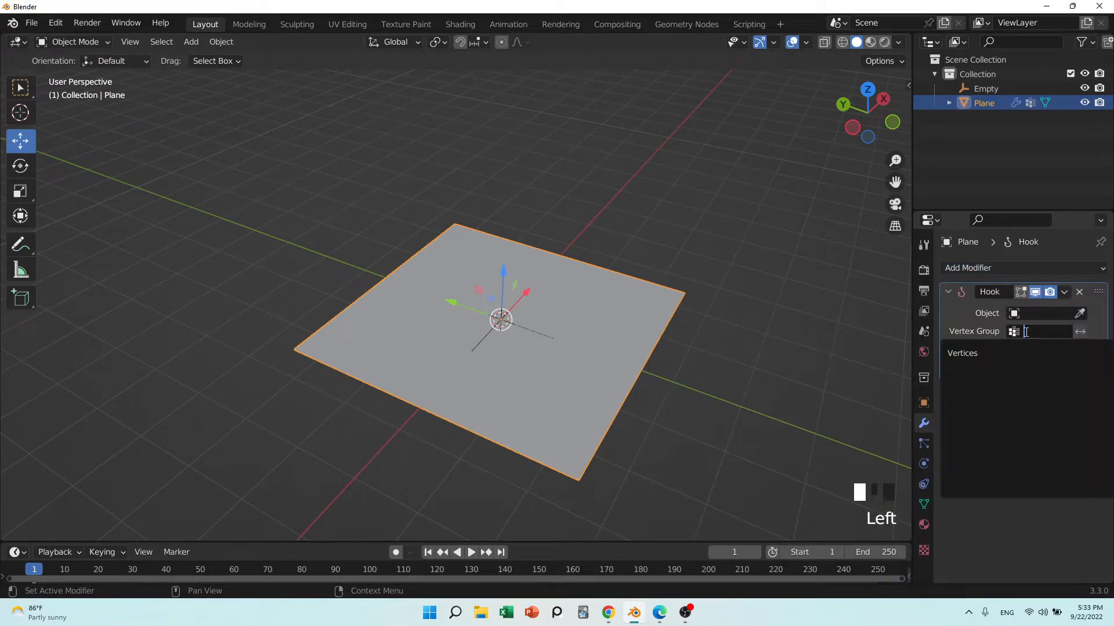
{"action": "left_click", "coordinate": [975, 353]}
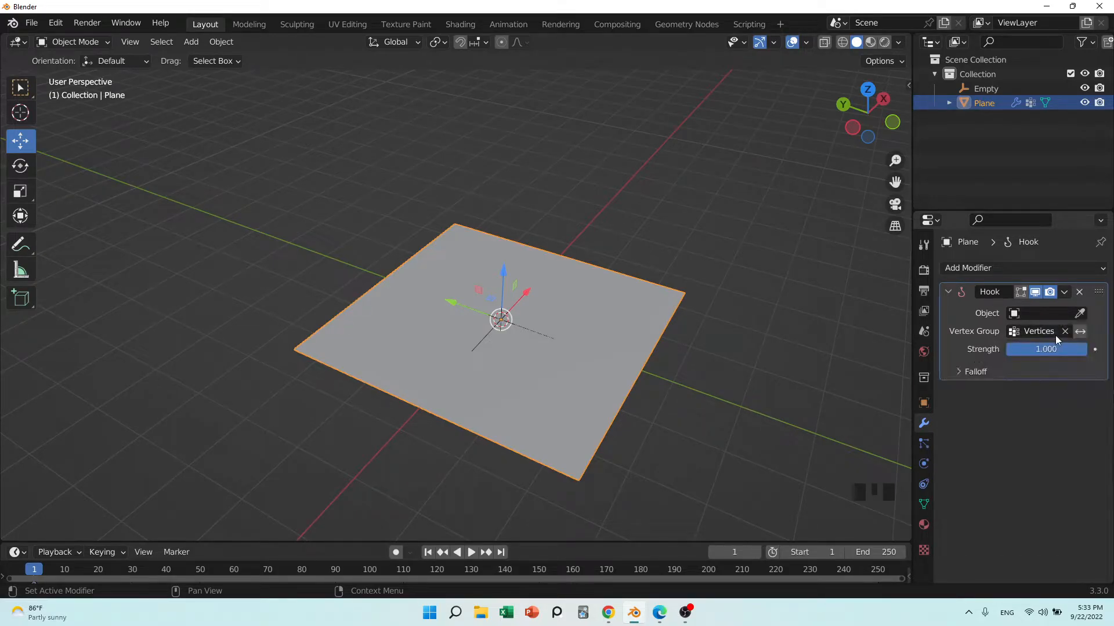
{"action": "left_click", "coordinate": [1078, 314]}
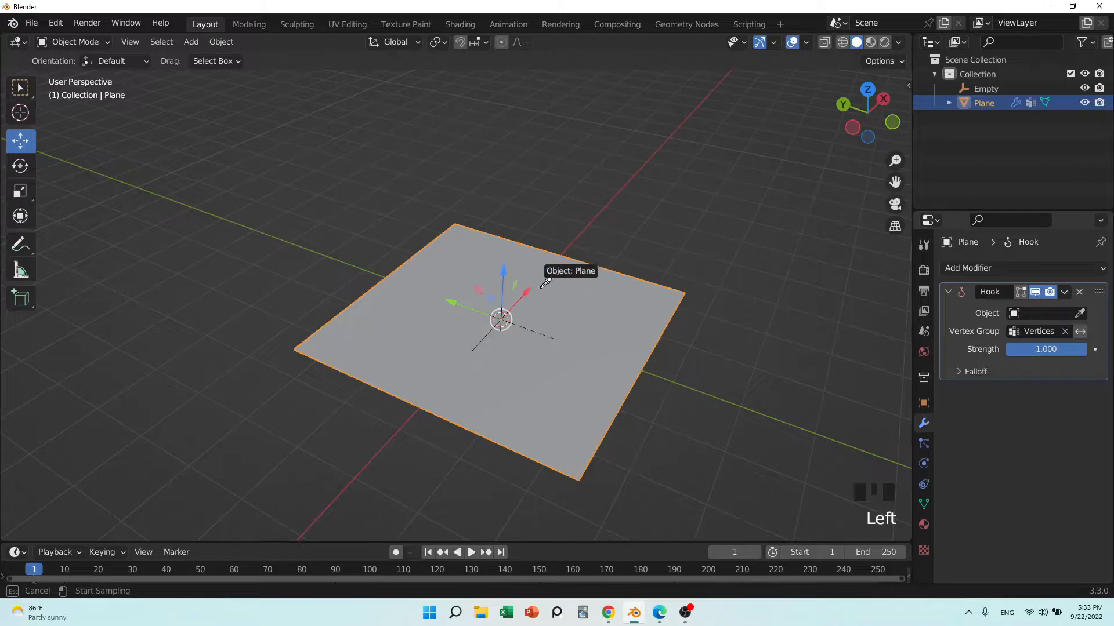
{"action": "left_click", "coordinate": [503, 318]}
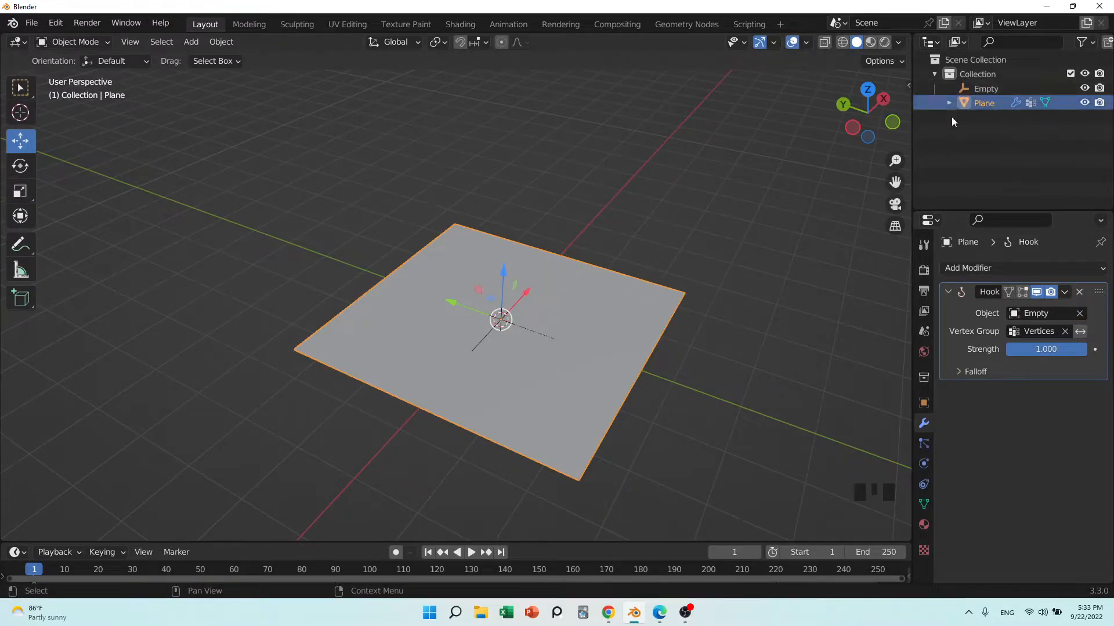
{"action": "middle_click_drag", "start_coordinate": [714, 438], "coordinate": [698, 423]}
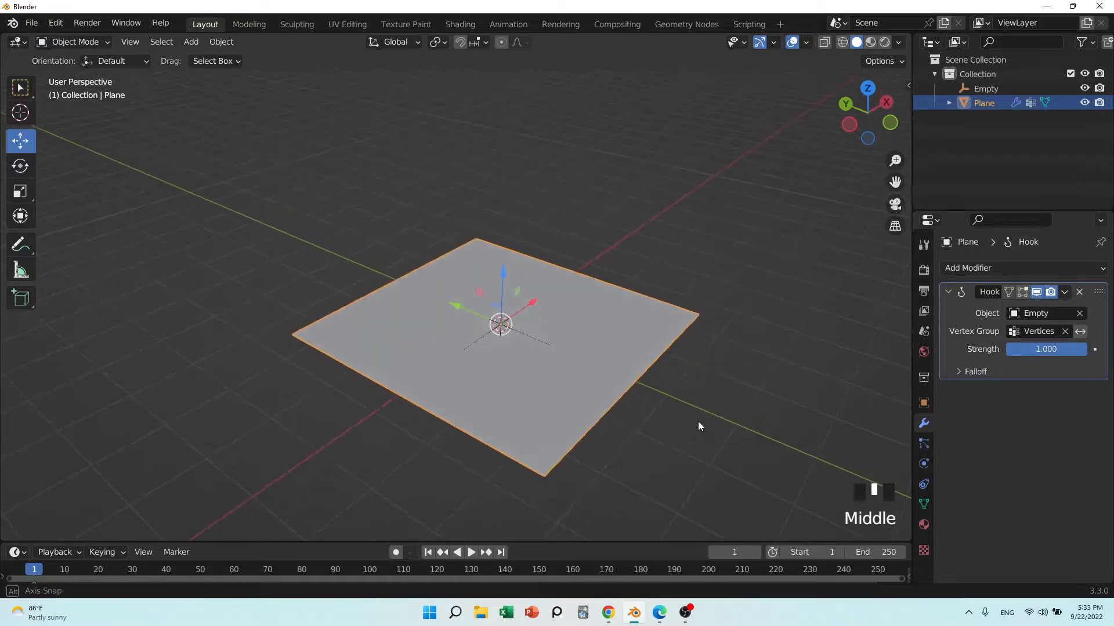
{"action": "left_click", "coordinate": [974, 373]}
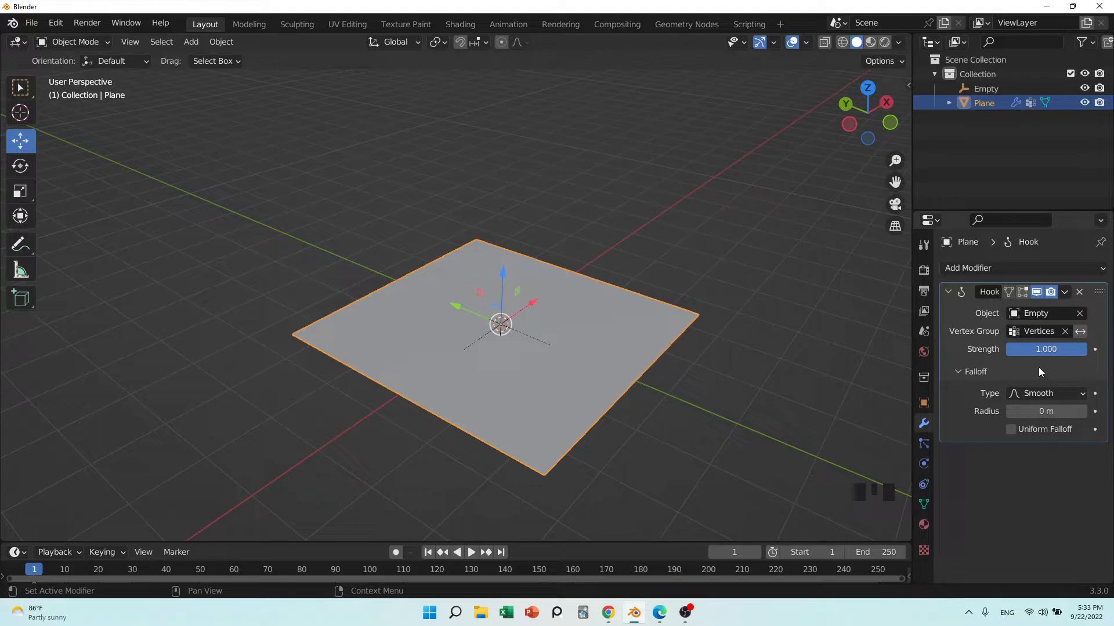
- Move the Empty up about 1.56 m along the Z axis
{"action": "left_click", "coordinate": [995, 88]}
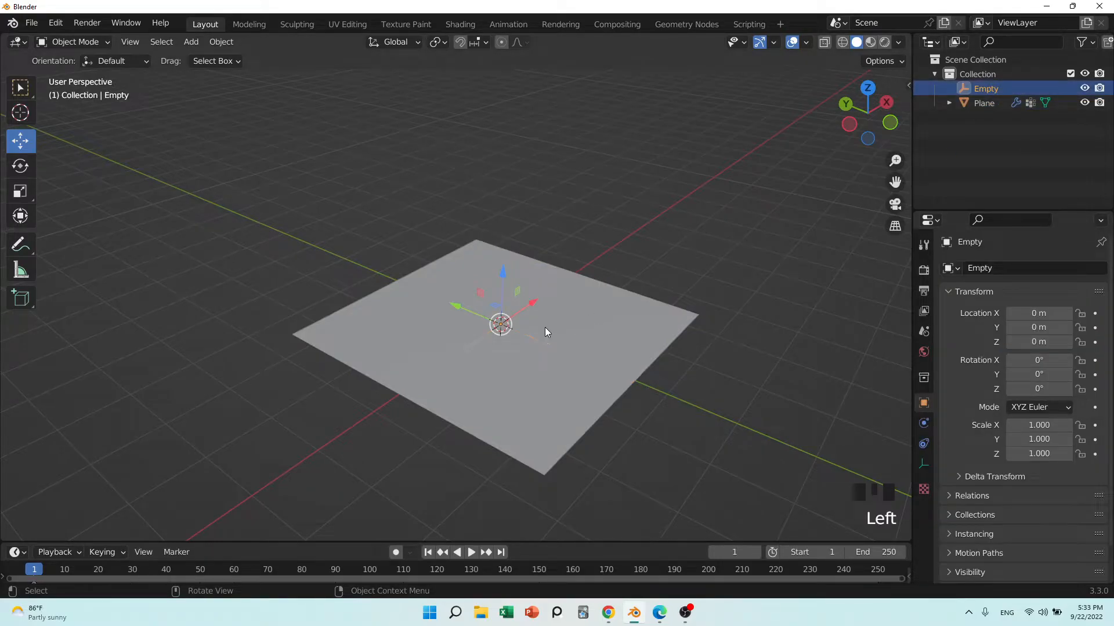
{"action": "key", "text": "g"}
{"action": "key", "text": "z"}
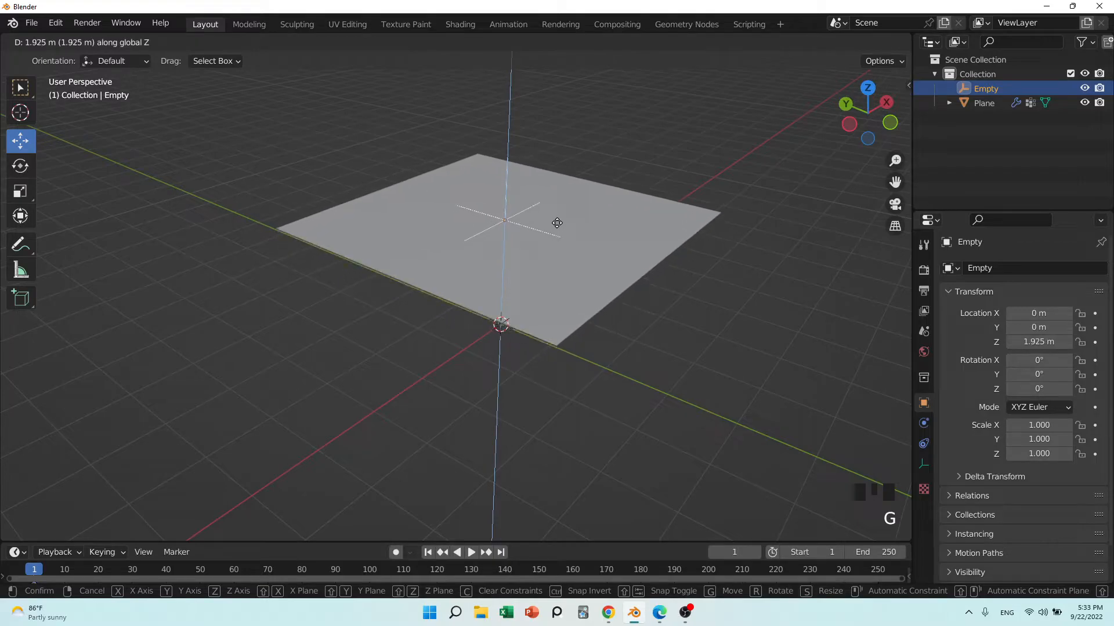
{"action": "left_click", "coordinate": [551, 246]}
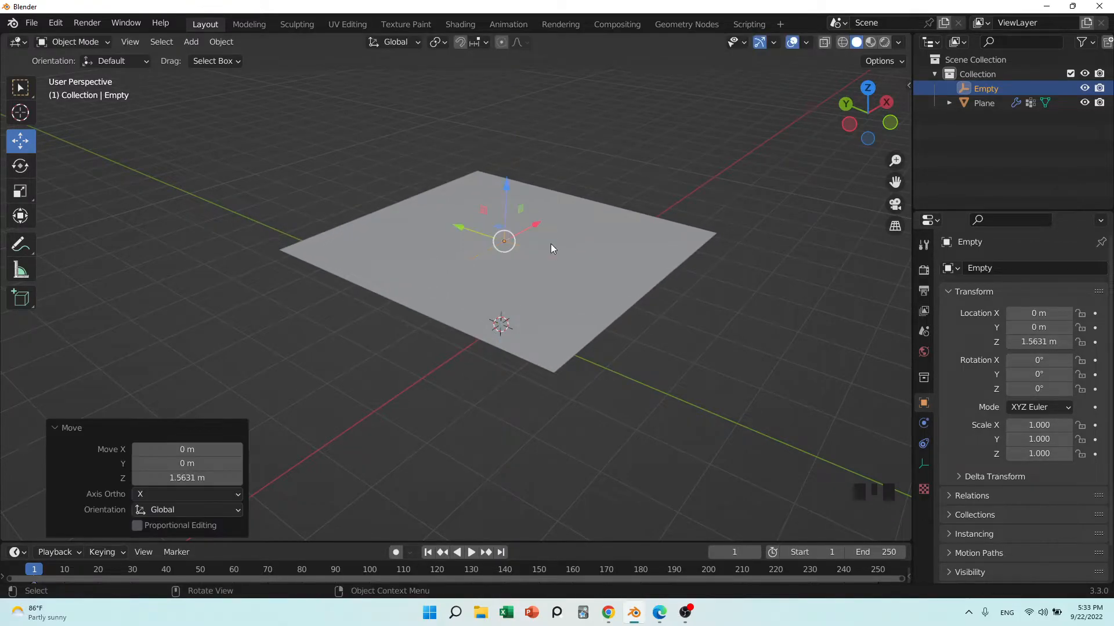
- Set the falloff radius of the plane's Hook modifier to 4 m
{"action": "left_click", "coordinate": [990, 107]}
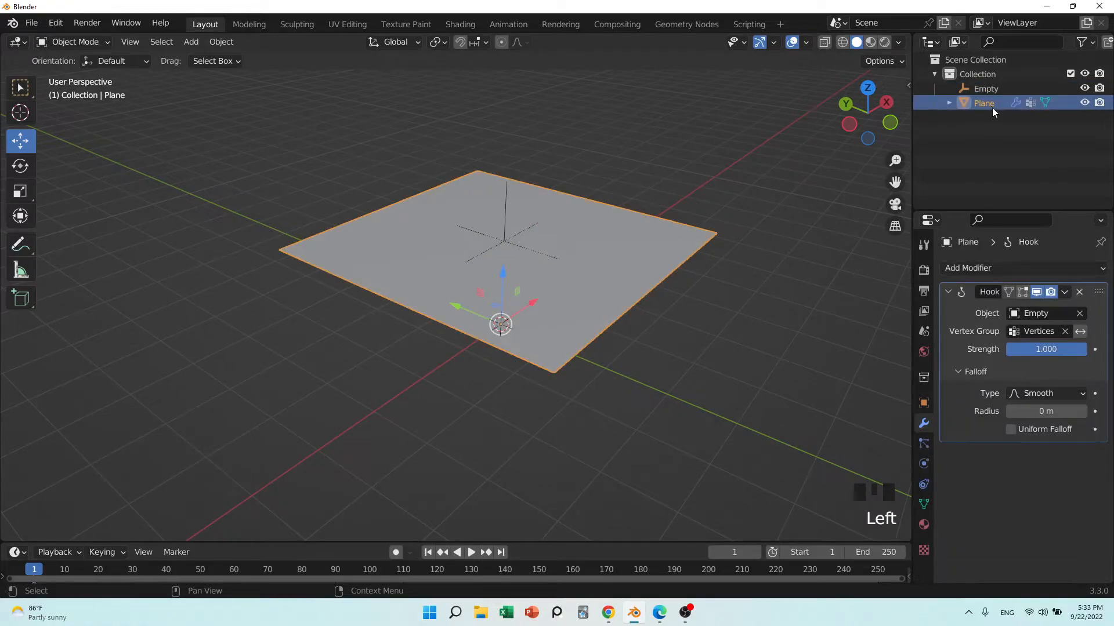
{"action": "left_click", "coordinate": [1047, 410]}
{"action": "left_click_drag", "start_coordinate": [1047, 411], "coordinate": [1070, 410]}
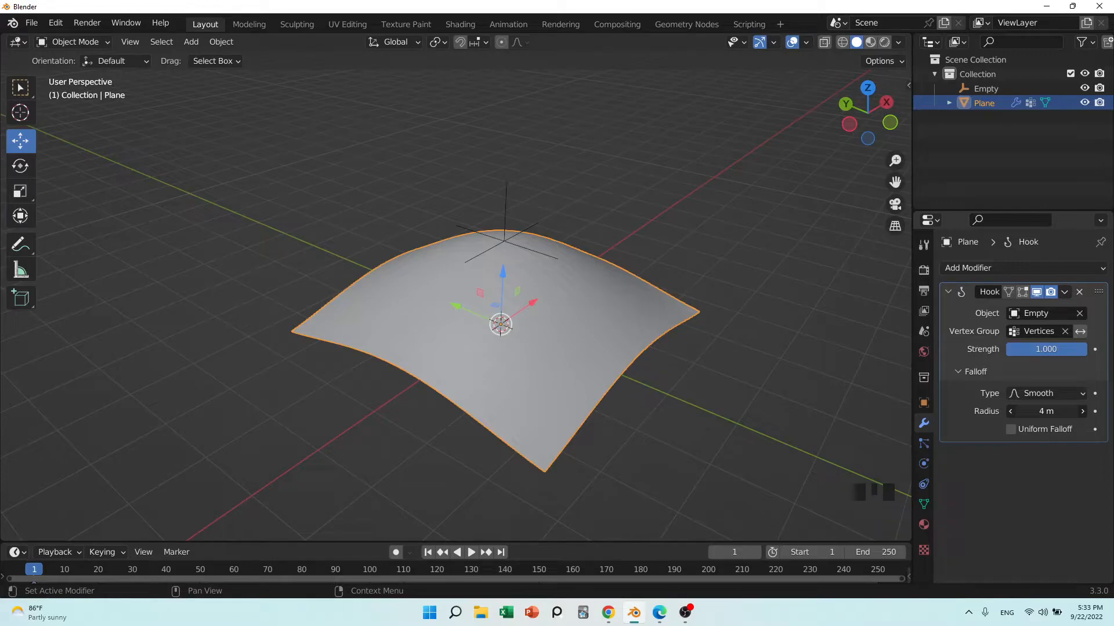
{"action": "mouse_move", "coordinate": [715, 421]}
{"action": "middle_mouse_down"}
{"action": "mouse_move", "coordinate": [733, 380]}
{"action": "mouse_move", "coordinate": [704, 398]}
{"action": "mouse_move", "coordinate": [714, 410]}
{"action": "middle_mouse_up"}
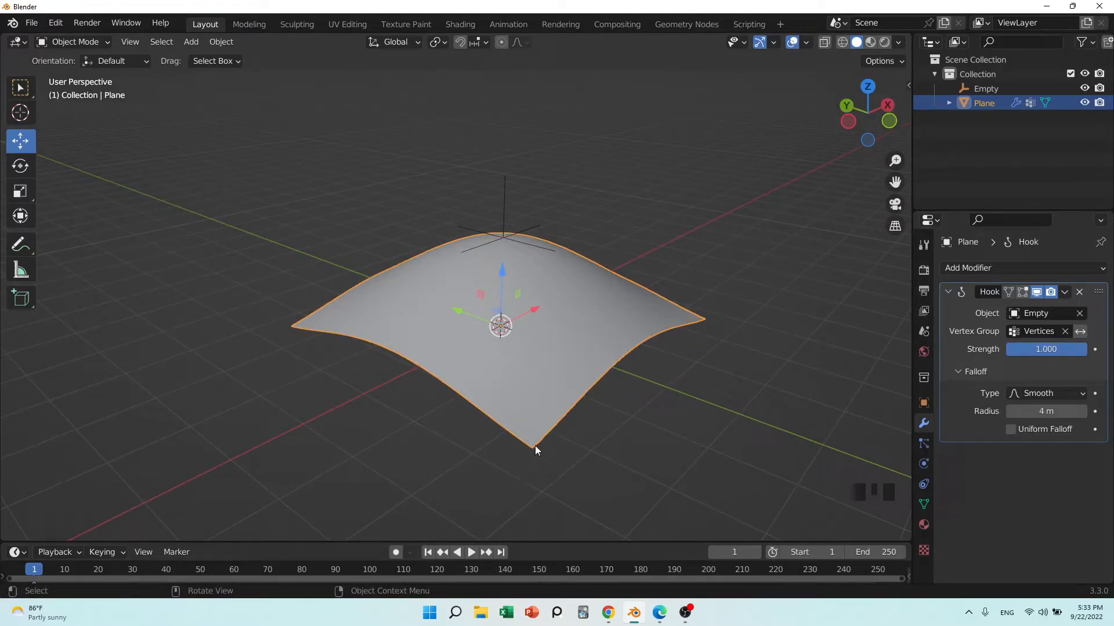
- Move the Empty along the Z axis, up to about 1.94 m and down to about -1.78 m, to test the hook deformation
{"action": "left_click", "coordinate": [979, 89]}
{"action": "left_click_drag", "start_coordinate": [506, 185], "coordinate": [549, 157]}
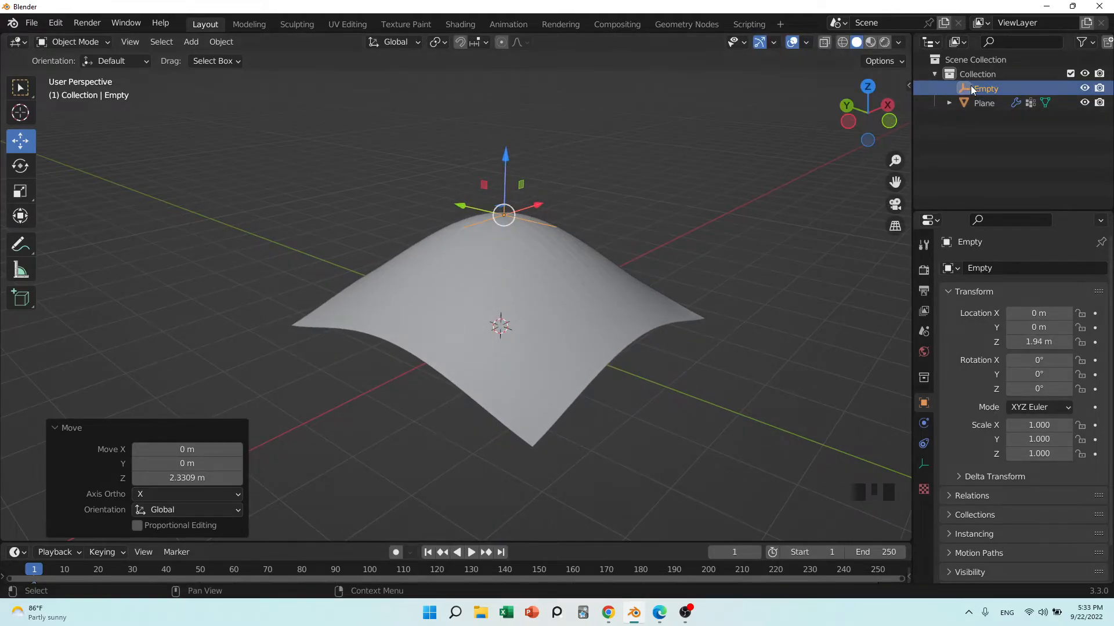
{"action": "left_click_drag", "start_coordinate": [507, 168], "coordinate": [503, 366]}
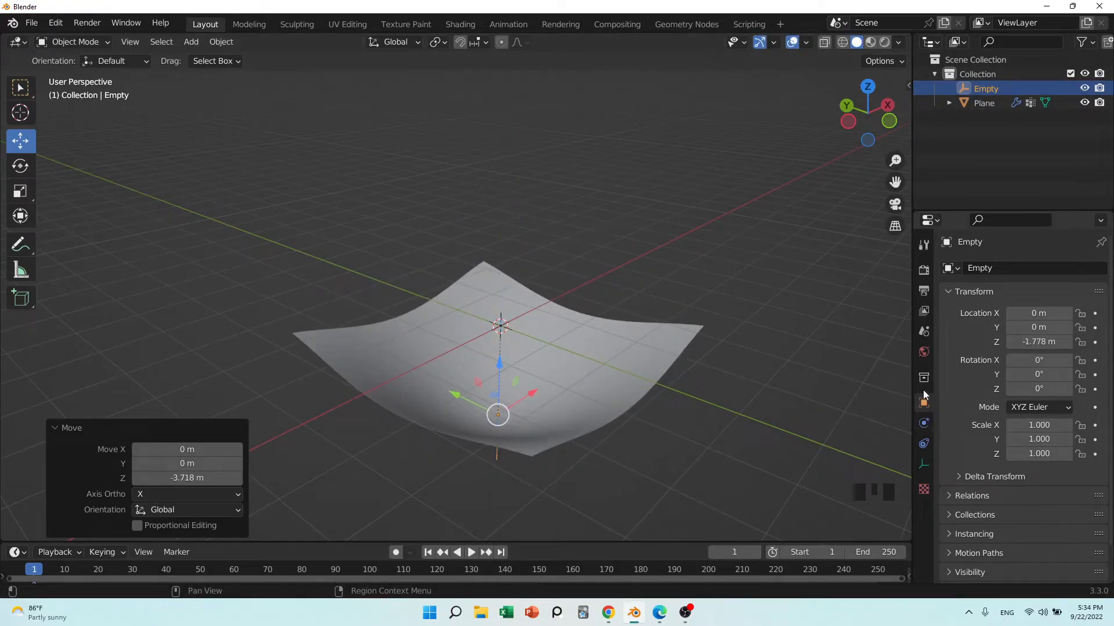
- Set the falloff radius of the plane's Hook modifier to 3 m and toggle Uniform Falloff on and off again
{"action": "left_click", "coordinate": [986, 102]}
{"action": "mouse_move", "coordinate": [1046, 410]}
{"action": "left_mouse_down"}
{"action": "mouse_move", "coordinate": [1078, 410]}
{"action": "mouse_move", "coordinate": [1009, 410]}
{"action": "mouse_move", "coordinate": [1056, 410]}
{"action": "mouse_move", "coordinate": [1021, 410]}
{"action": "mouse_move", "coordinate": [1039, 410]}
{"action": "left_mouse_up"}
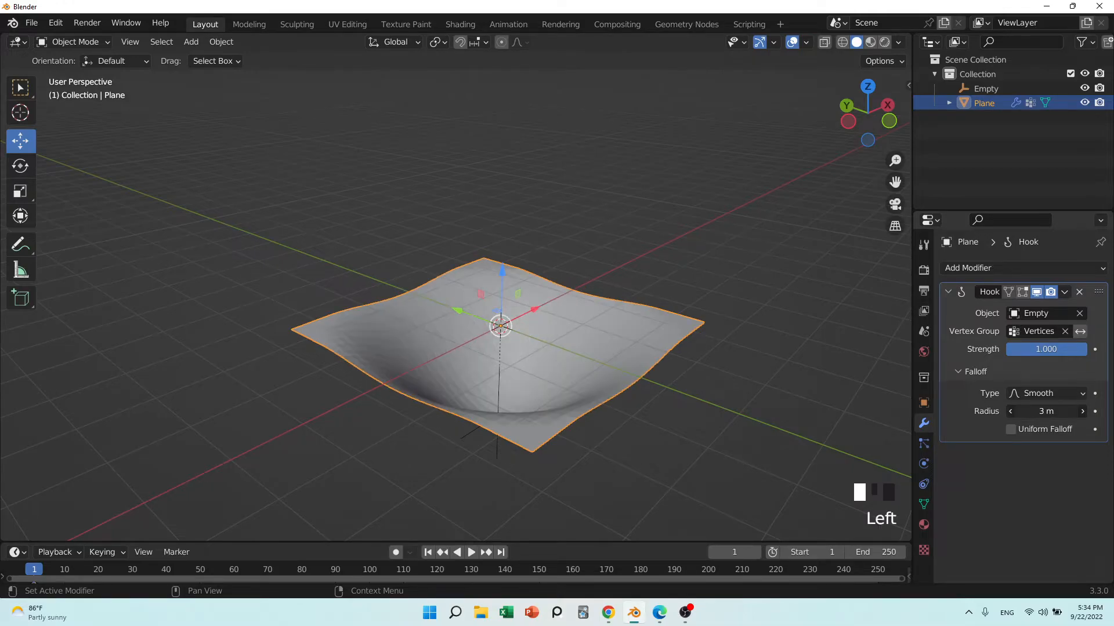
{"action": "left_click", "coordinate": [1010, 431]}
{"action": "left_click", "coordinate": [1010, 430]}
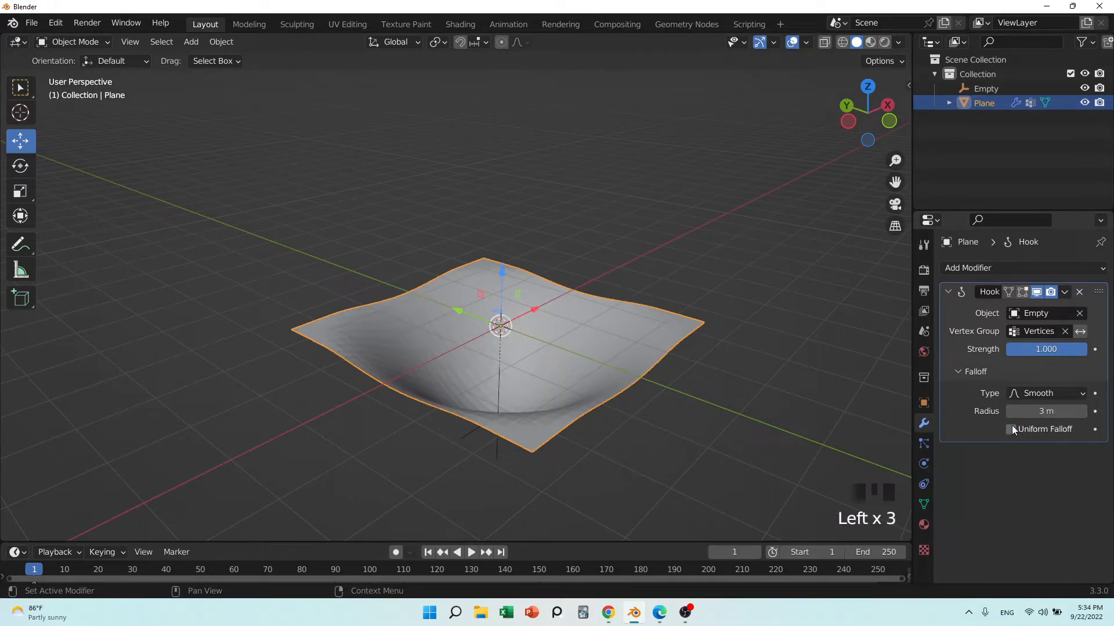
- Try different Hook falloff types, including Root, Inverse Square and Sharp, and return the type to Smooth
{"action": "left_click_drag", "start_coordinate": [1025, 392], "coordinate": [1020, 457]}
{"action": "left_click_drag", "start_coordinate": [1021, 397], "coordinate": [1012, 473]}
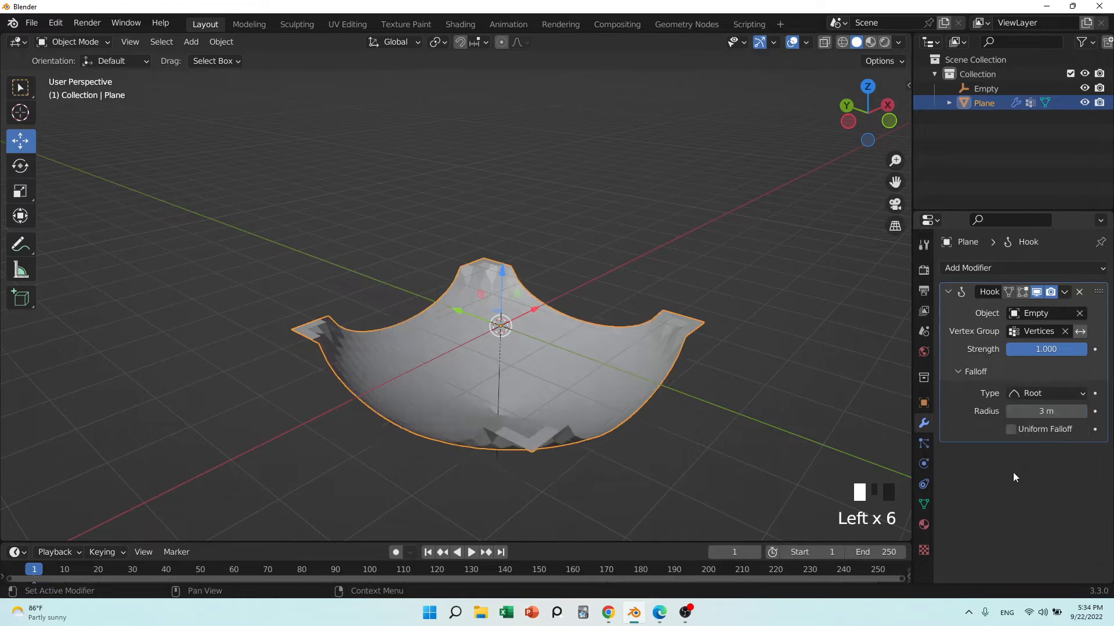
{"action": "left_click_drag", "start_coordinate": [1021, 395], "coordinate": [1022, 493]}
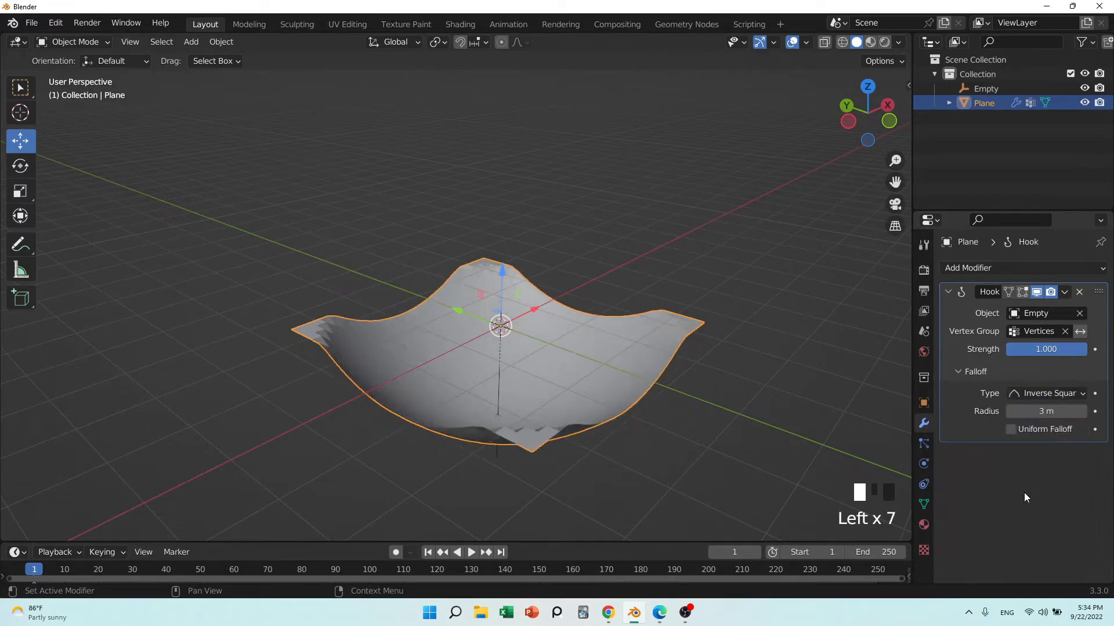
{"action": "left_click_drag", "start_coordinate": [1023, 396], "coordinate": [1035, 502]}
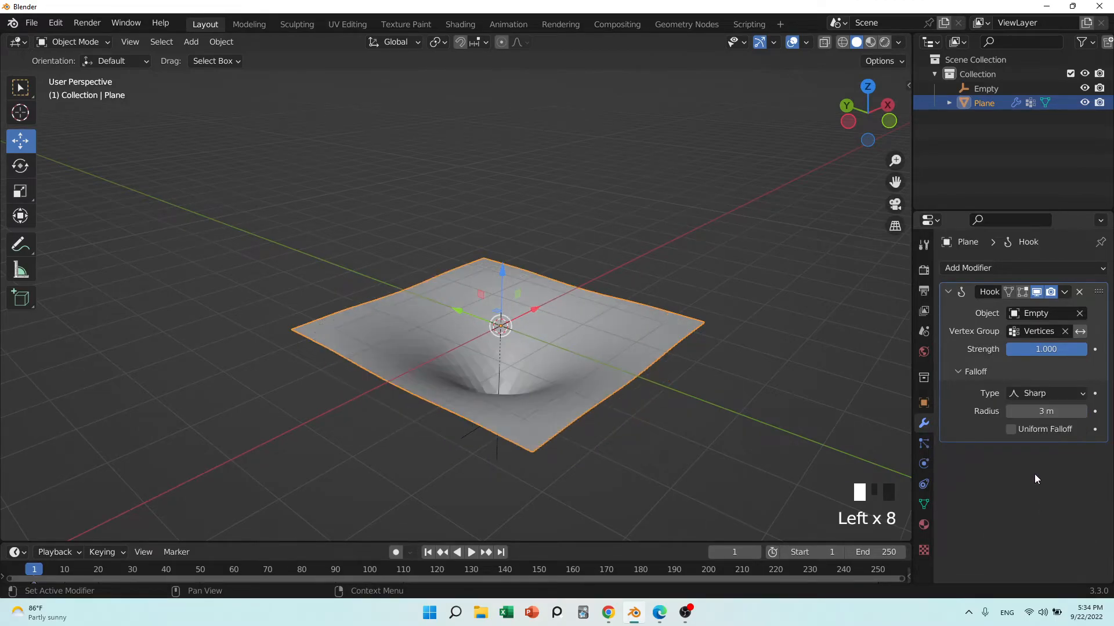
{"action": "left_click_drag", "start_coordinate": [1024, 397], "coordinate": [1027, 519]}
{"action": "left_click_drag", "start_coordinate": [1035, 396], "coordinate": [1029, 536]}
{"action": "left_click_drag", "start_coordinate": [1036, 399], "coordinate": [1032, 444]}
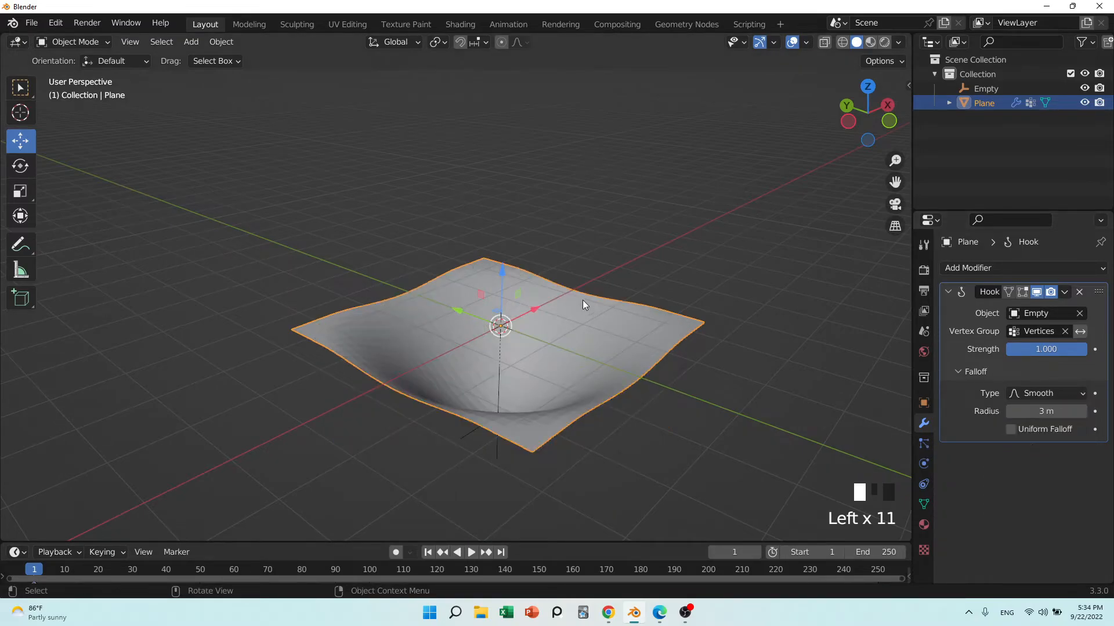
- Select the Empty and move it up about 2.31 m along the Z axis
{"action": "left_click", "coordinate": [502, 277]}
{"action": "left_click", "coordinate": [500, 278]}
{"action": "left_click", "coordinate": [985, 88]}
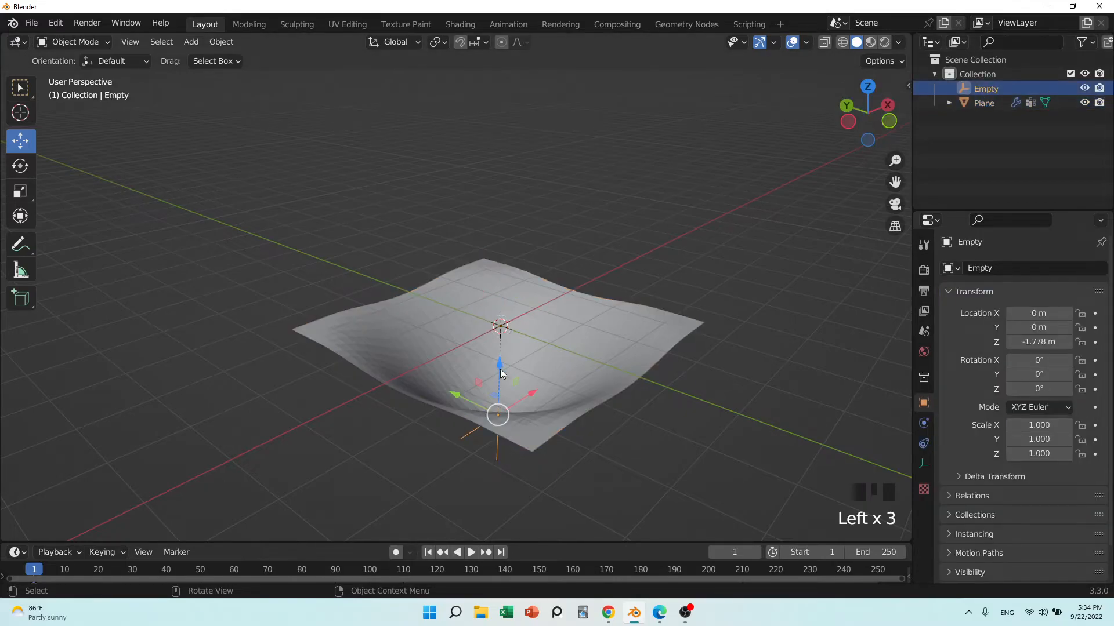
{"action": "left_click_drag", "start_coordinate": [500, 370], "coordinate": [507, 249]}
- Set the Empty's Z location to exactly 0 m in its transform values
{"action": "key", "text": "n"}
{"action": "left_click", "coordinate": [830, 144]}
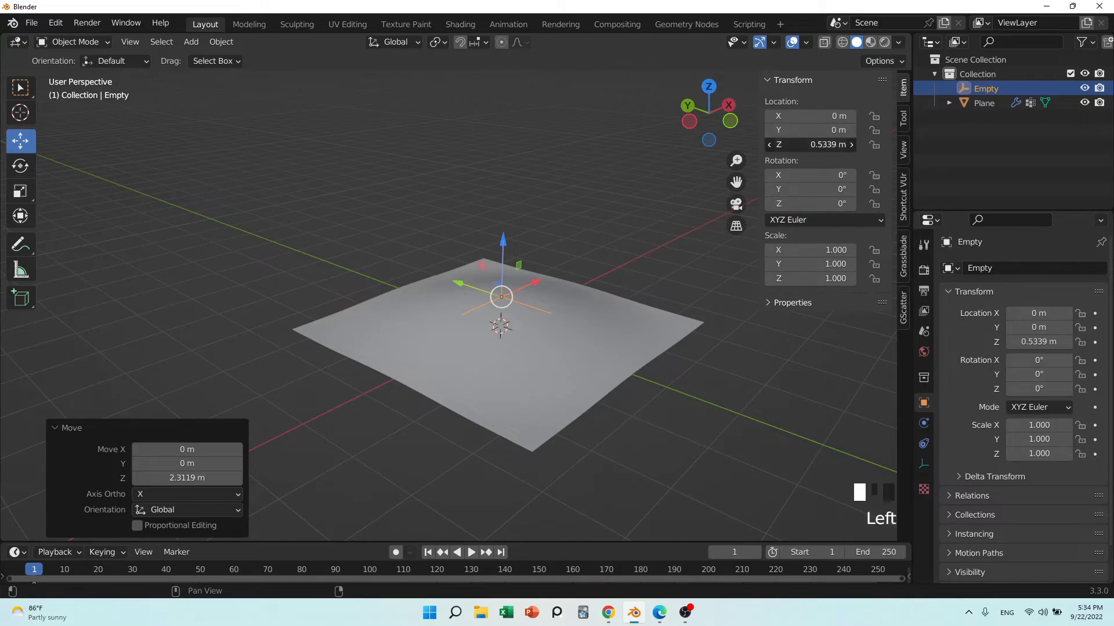
{"action": "type", "text": "0"}
{"action": "key", "text": "Return"}
{"action": "left_click", "coordinate": [667, 267]}
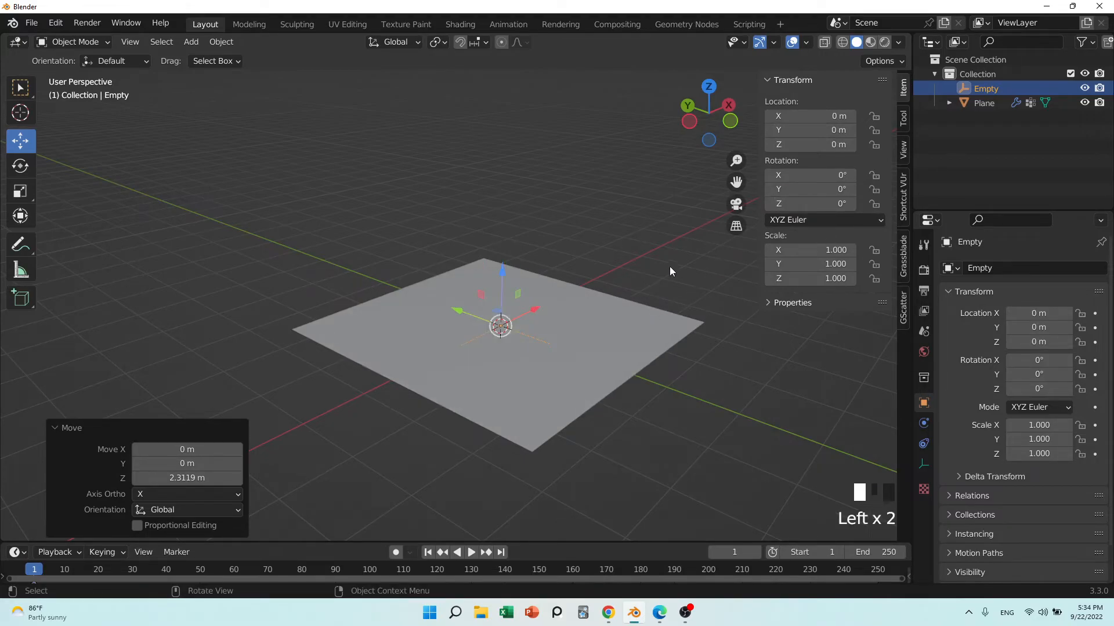
- Move the plane up about 2.83 m along the Z axis while the Empty stays at the origin
{"action": "left_click", "coordinate": [639, 325]}
{"action": "left_click_drag", "start_coordinate": [502, 276], "coordinate": [515, 109]}
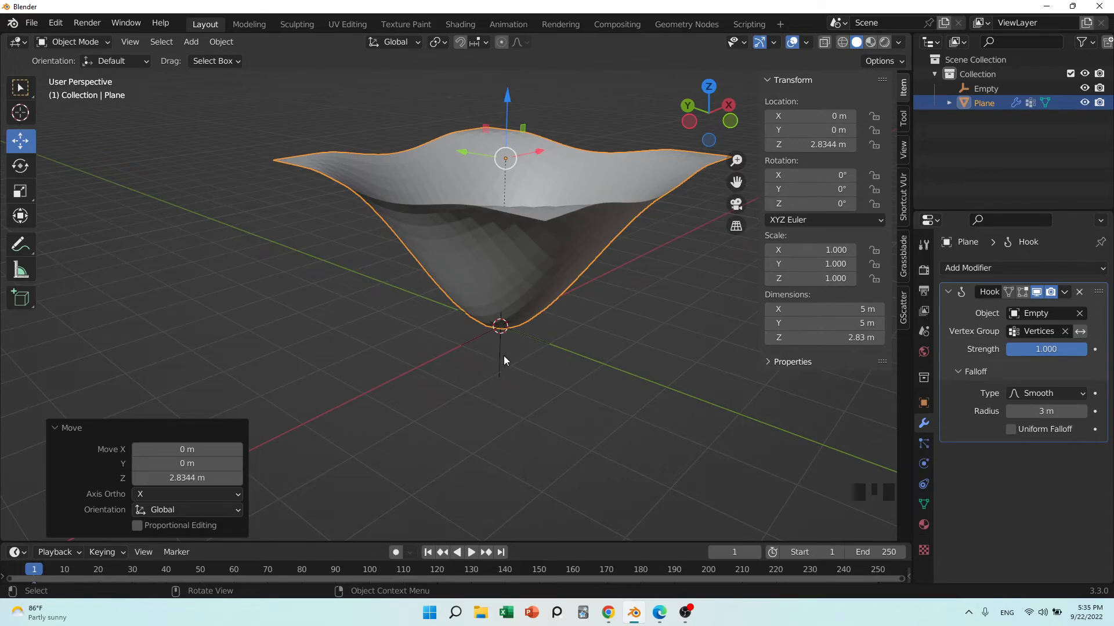
{"action": "middle_click_drag", "start_coordinate": [524, 360], "coordinate": [510, 340]}
{"action": "scroll", "coordinate": [509, 340], "scroll_direction": "up", "scroll_amount": 3}
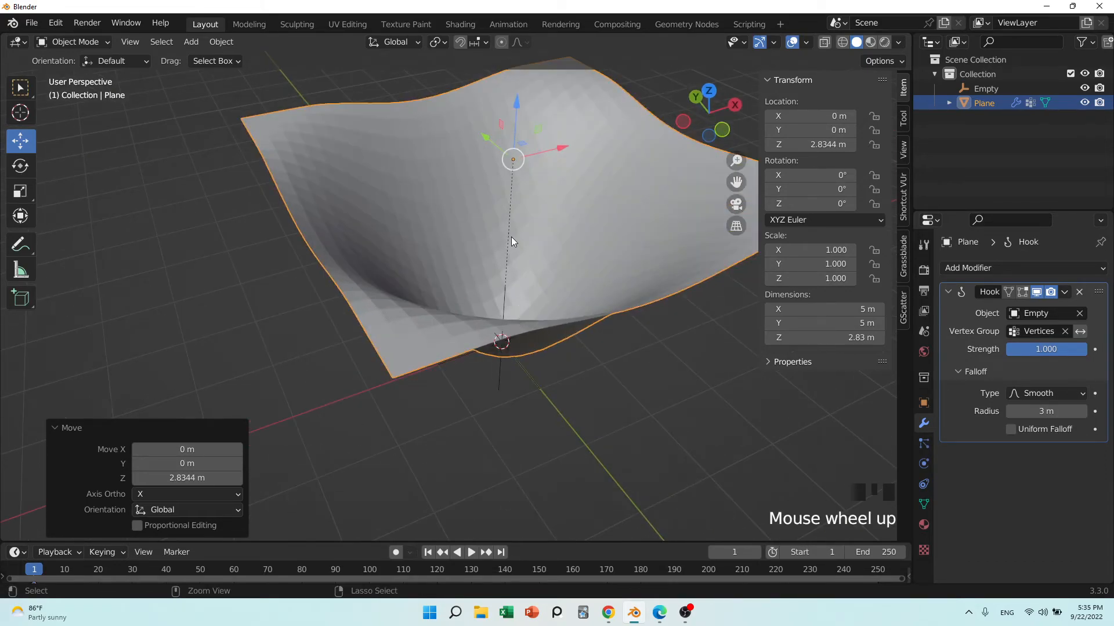
- Add a level 1 Subdivision Surface modifier to the plane and shade it smooth
{"action": "key", "text": "ctrl+1"}
{"action": "middle_click_drag", "start_coordinate": [512, 242], "coordinate": [354, 248]}
{"action": "right_click", "coordinate": [375, 318]}
{"action": "left_click", "coordinate": [374, 317]}
{"action": "scroll", "coordinate": [421, 193], "scroll_direction": "up", "scroll_amount": 4}
{"action": "middle_click_drag", "start_coordinate": [421, 193], "coordinate": [553, 269]}
{"action": "scroll", "coordinate": [559, 270], "scroll_direction": "down", "scroll_amount": 3}
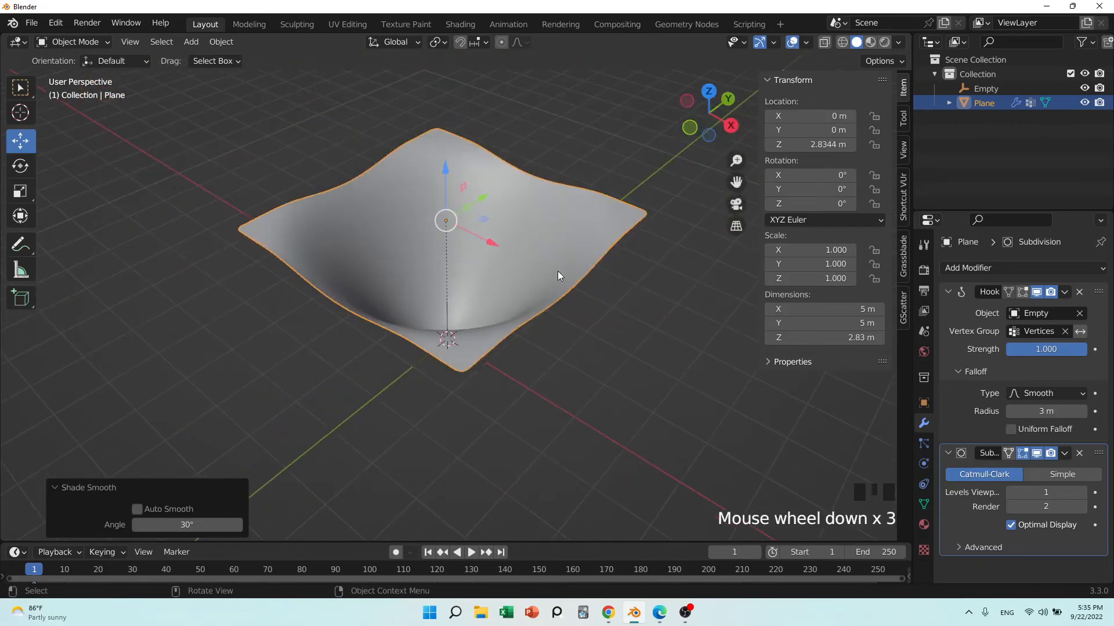
- Adjust the plane's Z location to about 2.29 m, inspecting its base mesh in Edit Mode along the way, and deselect it
{"action": "left_click_drag", "start_coordinate": [449, 186], "coordinate": [468, 290]}
{"action": "middle_click_drag", "start_coordinate": [468, 290], "coordinate": [487, 325]}
{"action": "key", "text": "Tab"}
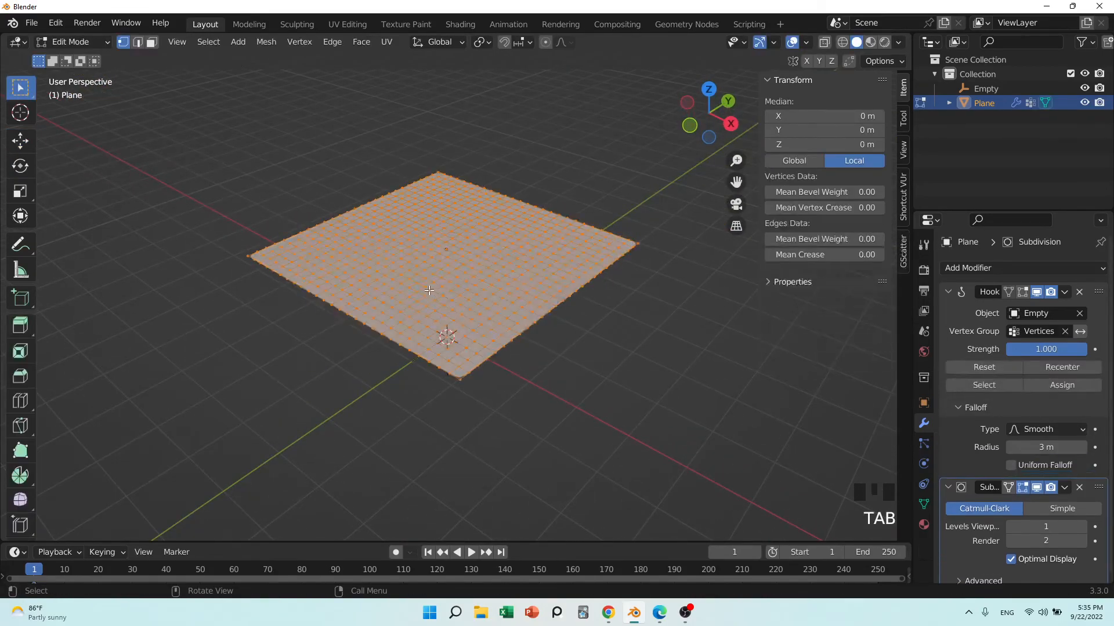
{"action": "key", "text": "Tab"}
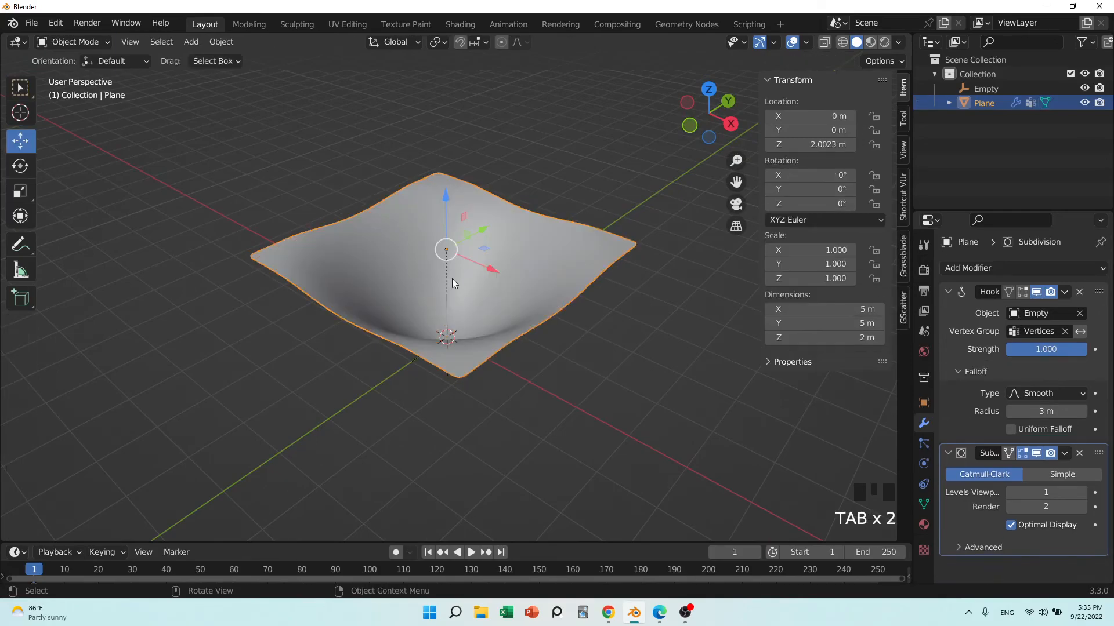
{"action": "left_click_drag", "start_coordinate": [439, 217], "coordinate": [450, 203]}
{"action": "left_click", "coordinate": [697, 415]}
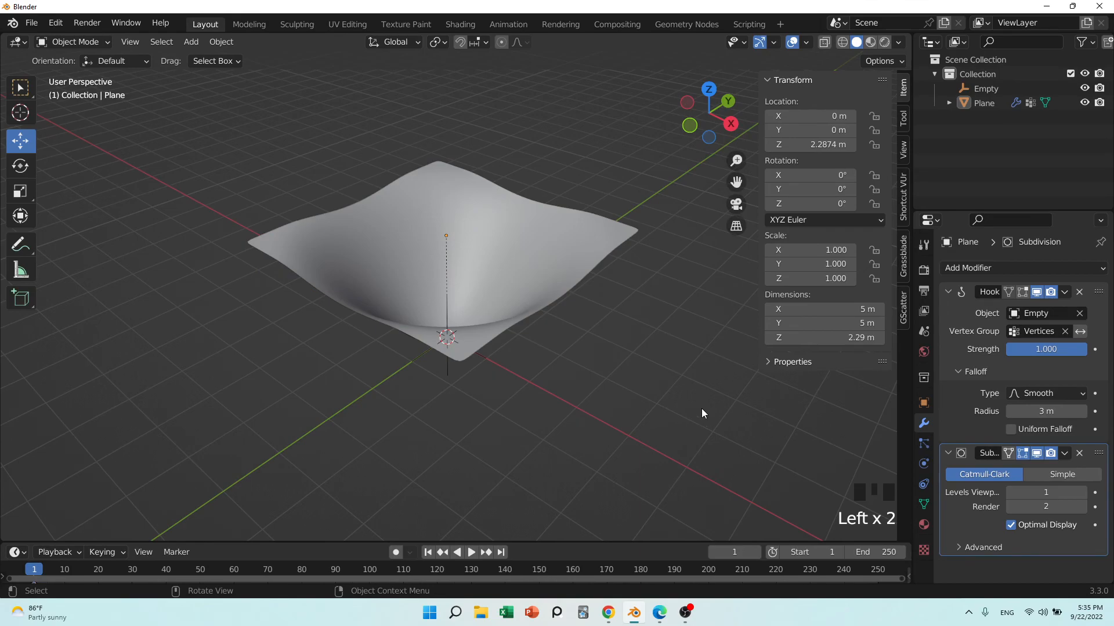